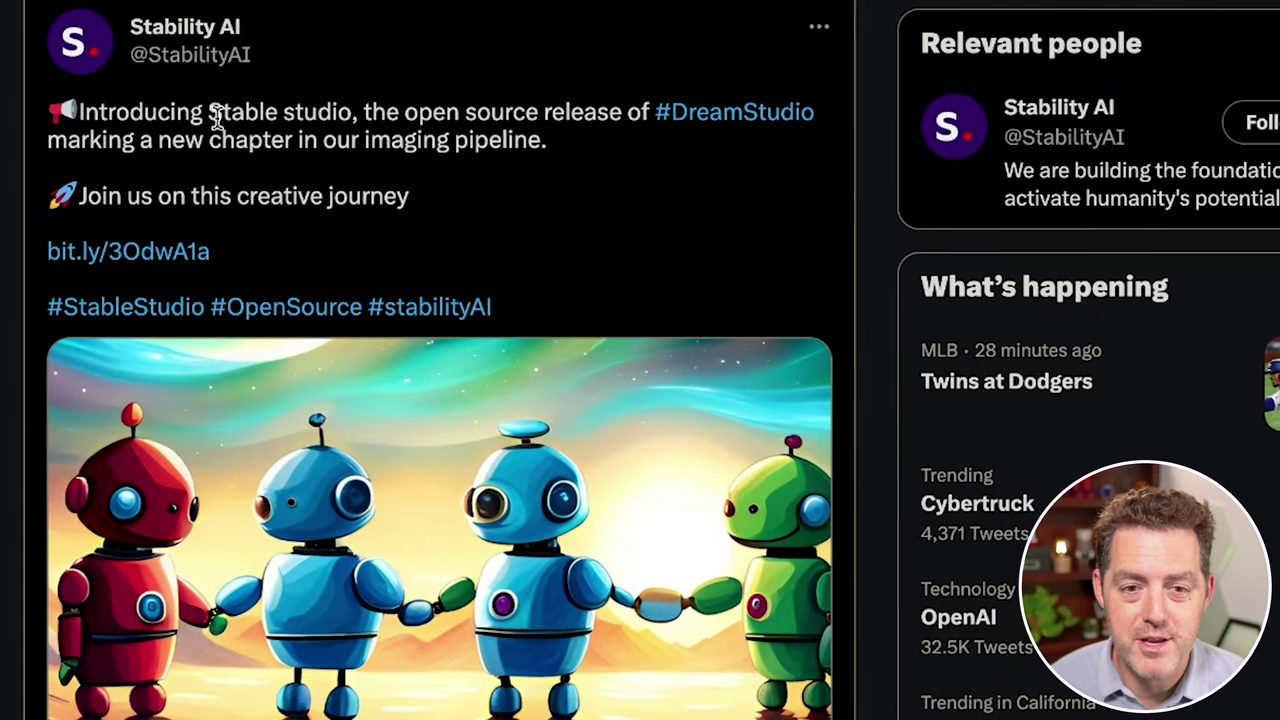
pyautogui.moveTo(360, 112); pyautogui.dragTo(615, 145)
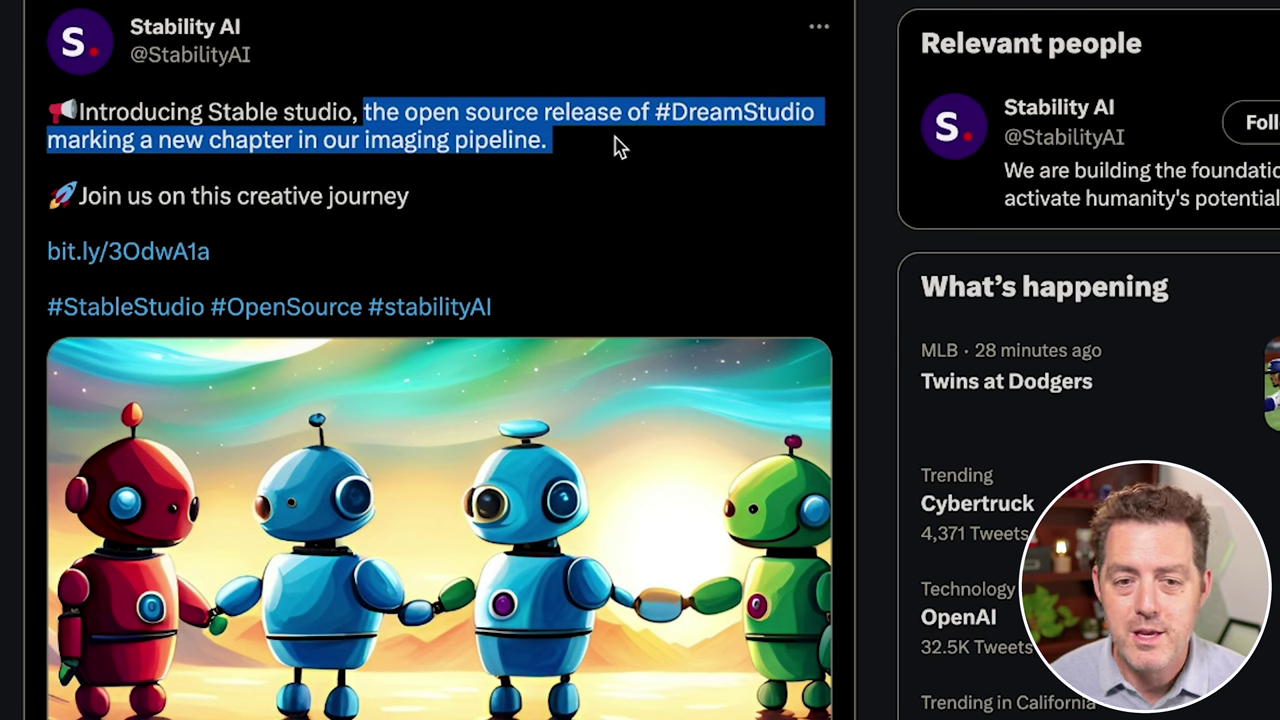
pyautogui.click(615, 145)
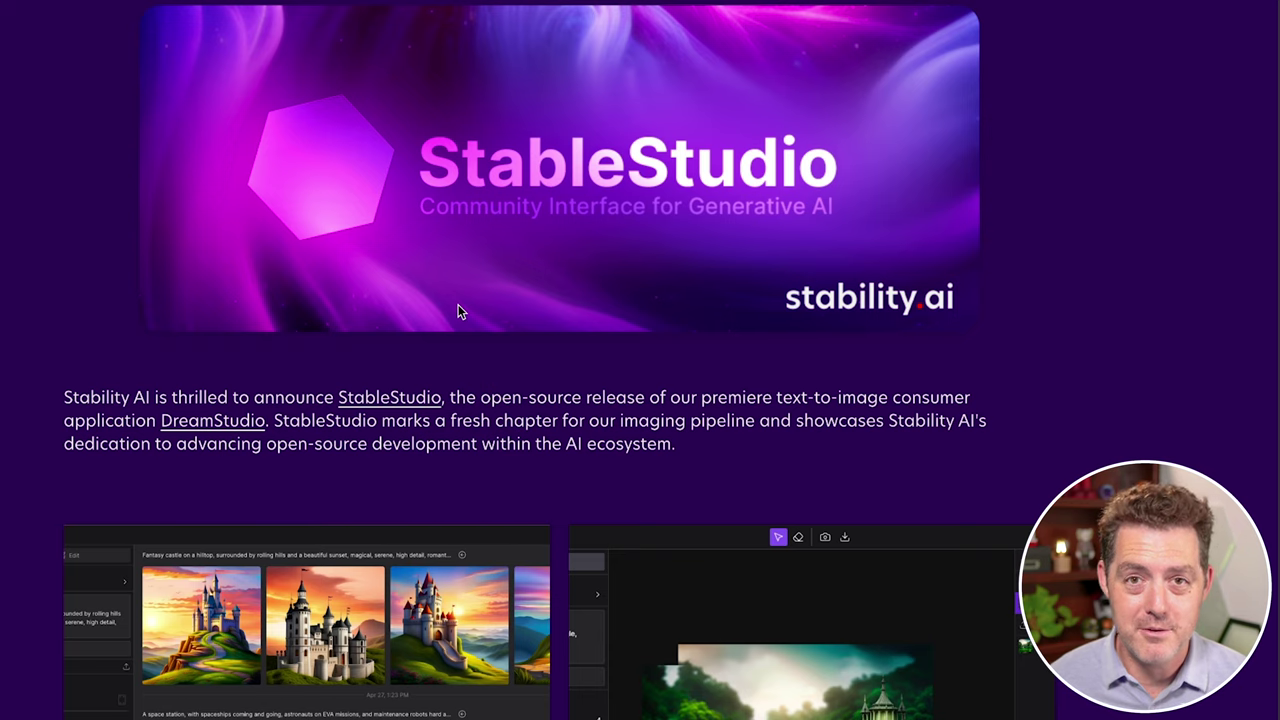
# Step: Scroll down the StableStudio announcement post to its DreamStudio example screenshots
pyautogui.scroll(-4, 458, 306)
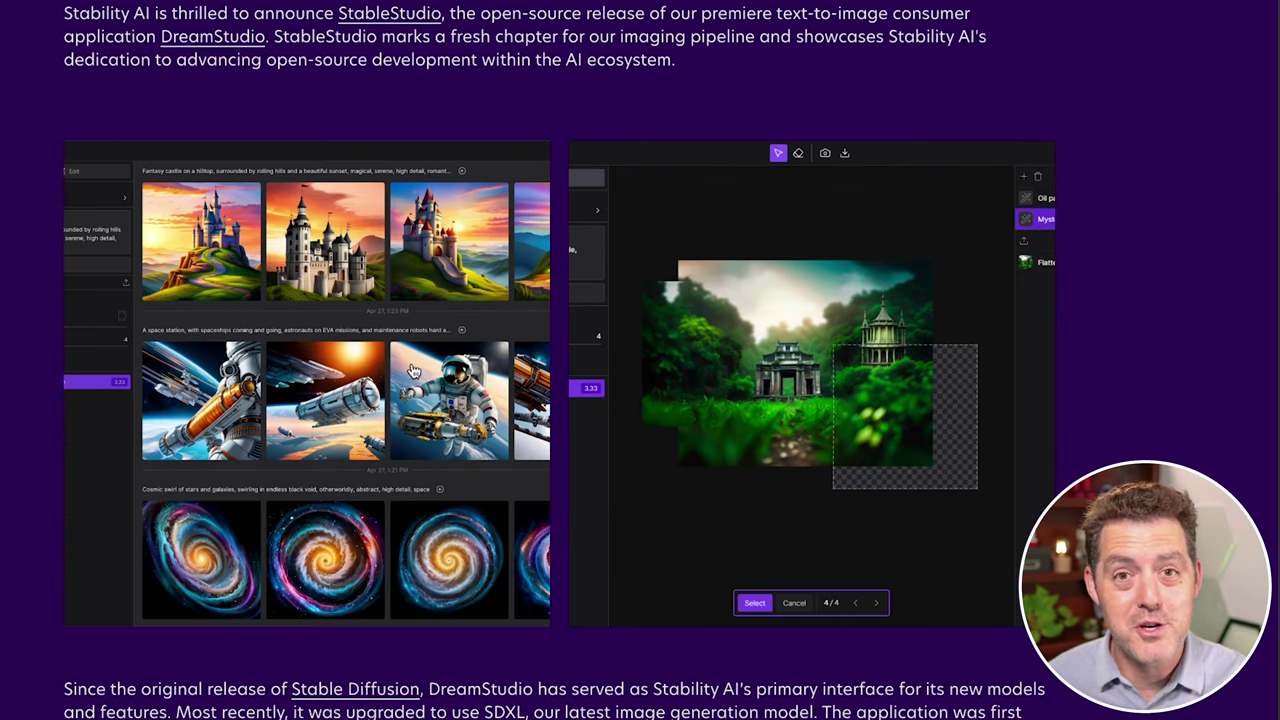
# Step: Scroll the post down to the plugin paragraph and the list of planned support
pyautogui.scroll(-6, 409, 473)
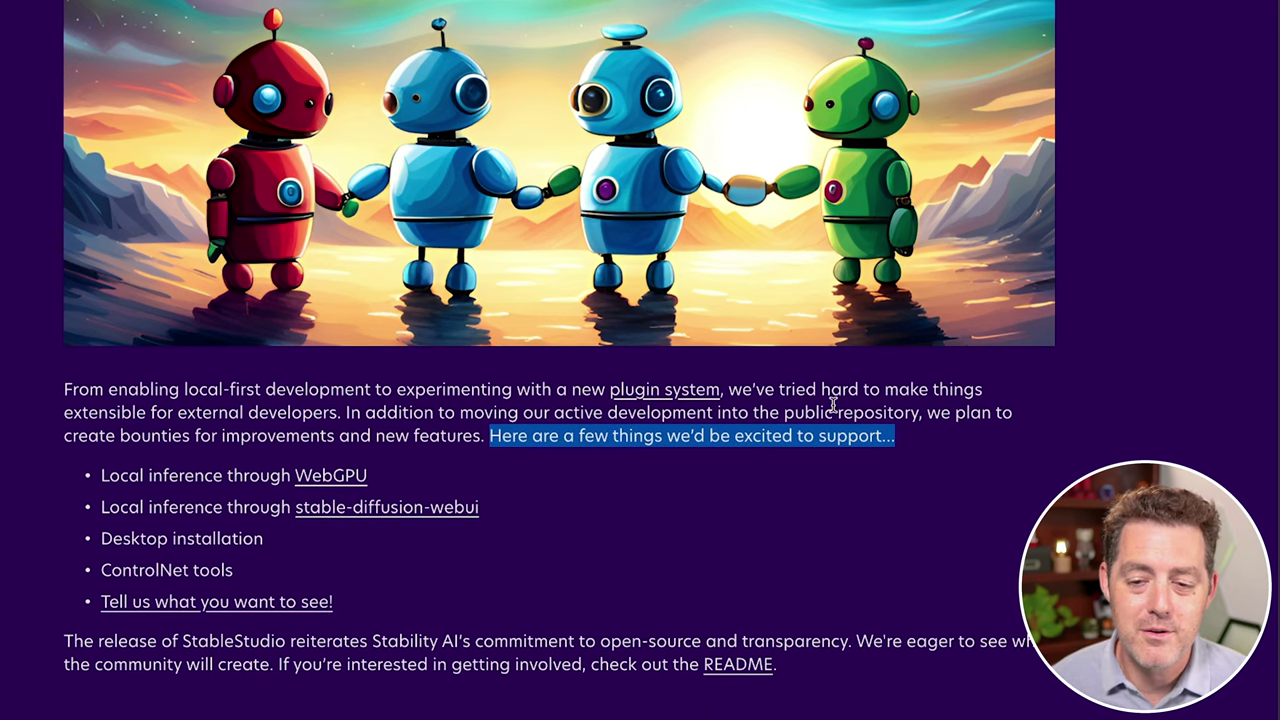
# Step: Scroll further down the post's closing section on planned plugin support
pyautogui.scroll(-1, 700, 471)
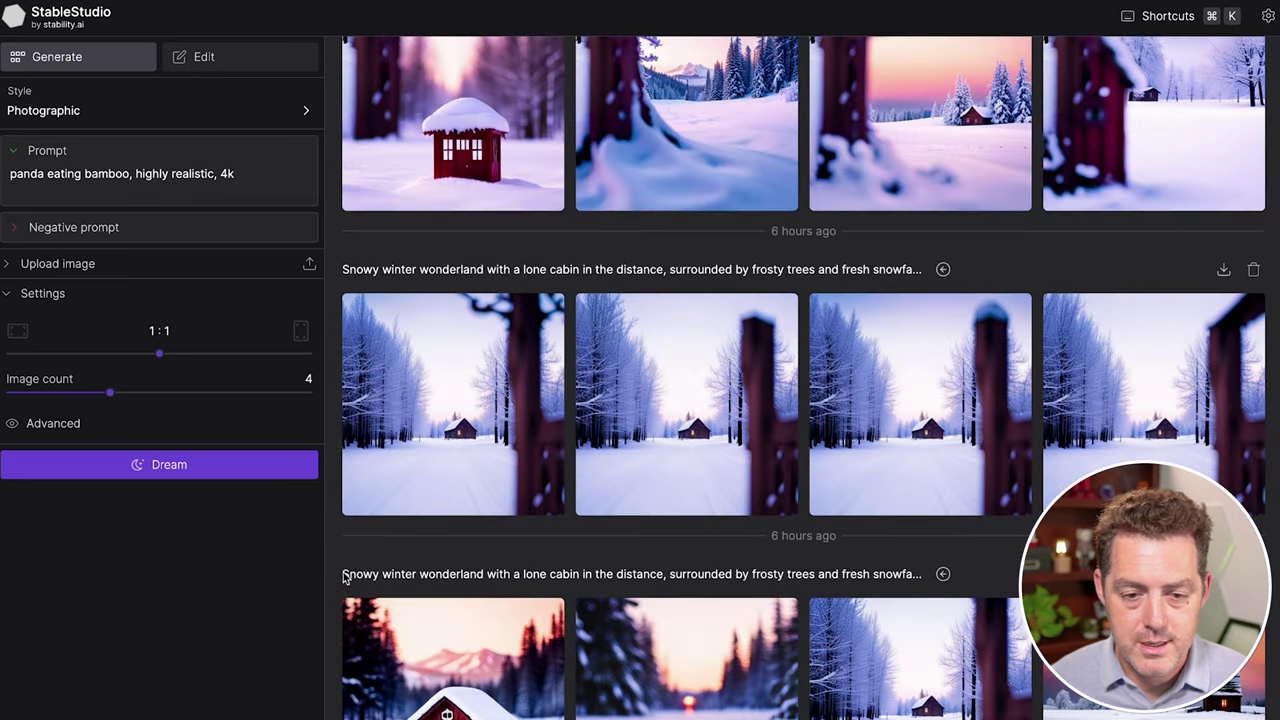
pyautogui.moveTo(343, 577); pyautogui.dragTo(920, 580)
pyautogui.click(923, 580)
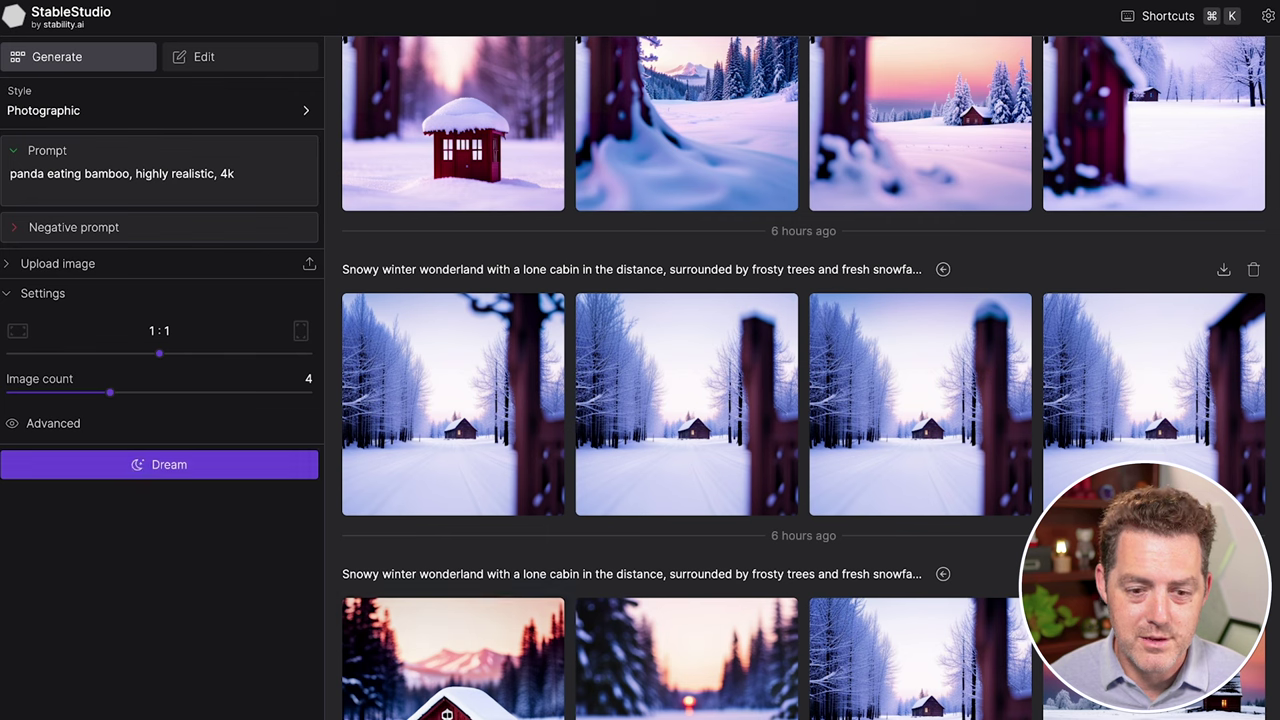
pyautogui.moveTo(453, 660)
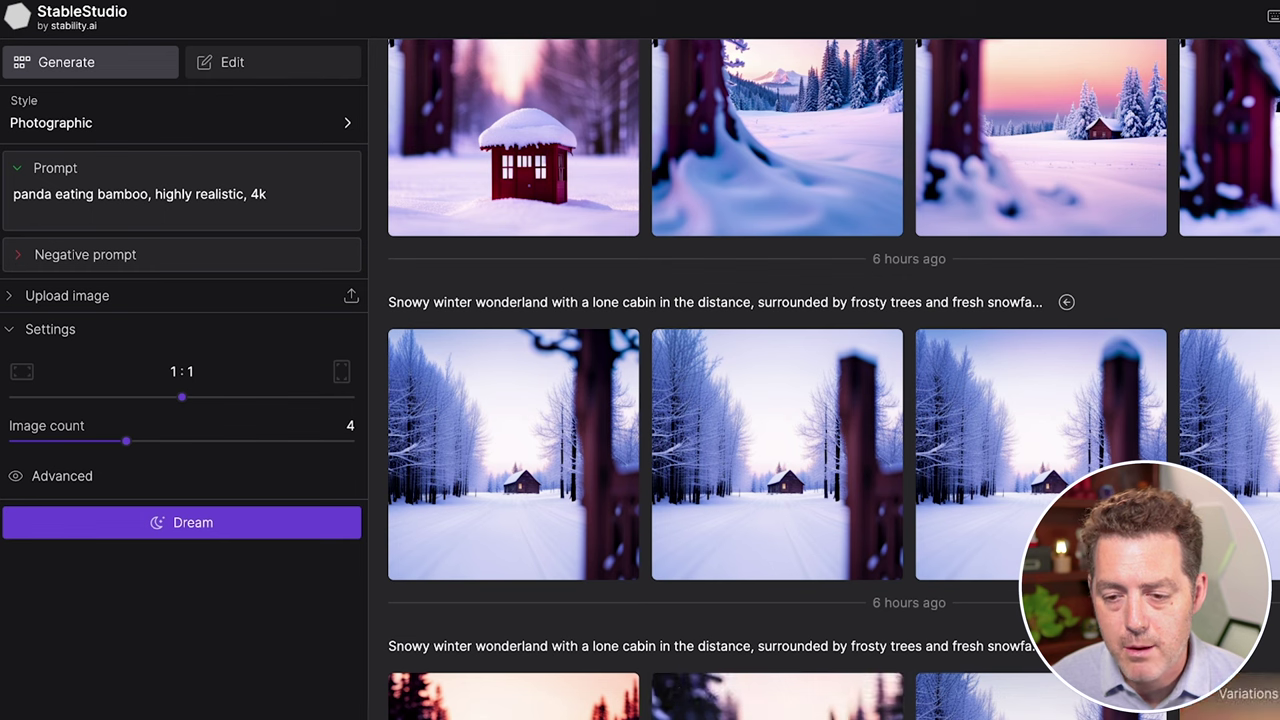
pyautogui.moveTo(126, 442)
pyautogui.mouseDown()
pyautogui.moveTo(368, 443)
pyautogui.moveTo(114, 451)
pyautogui.mouseUp()
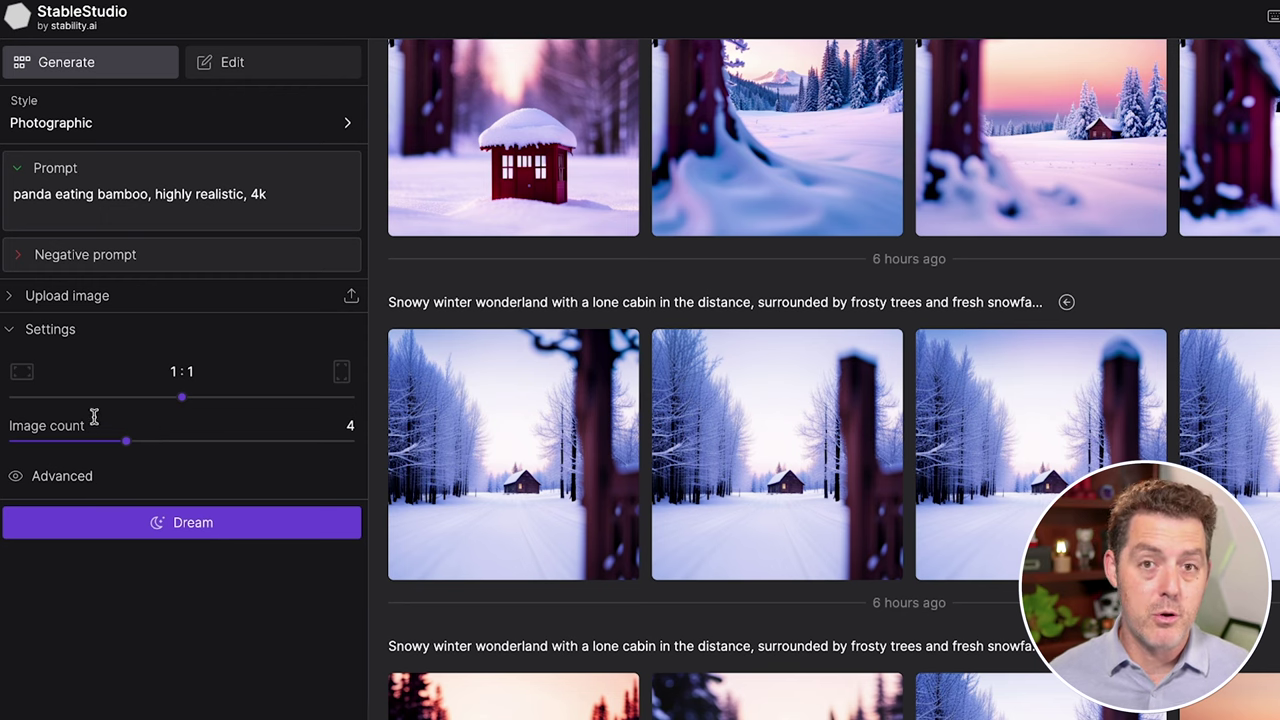
pyautogui.moveTo(149, 405); pyautogui.dragTo(177, 400)
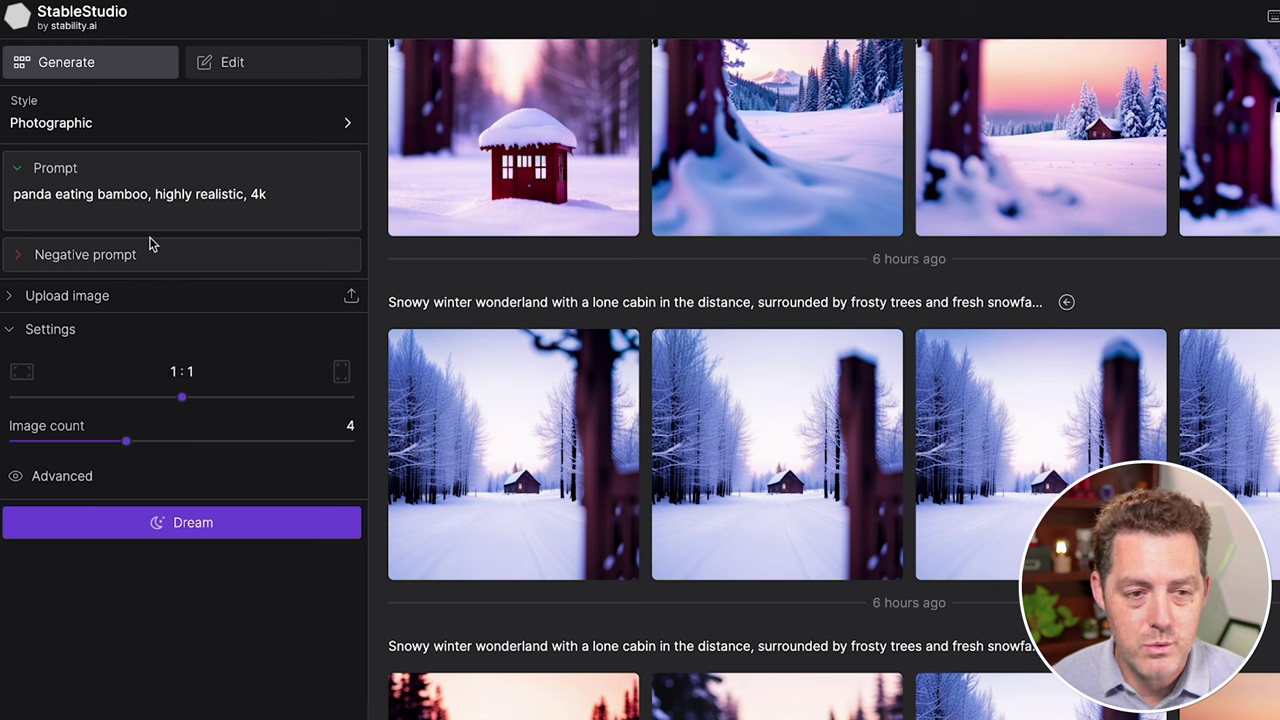
# Step: Switch the image style from Photographic to Anime
pyautogui.doubleClick(174, 196)
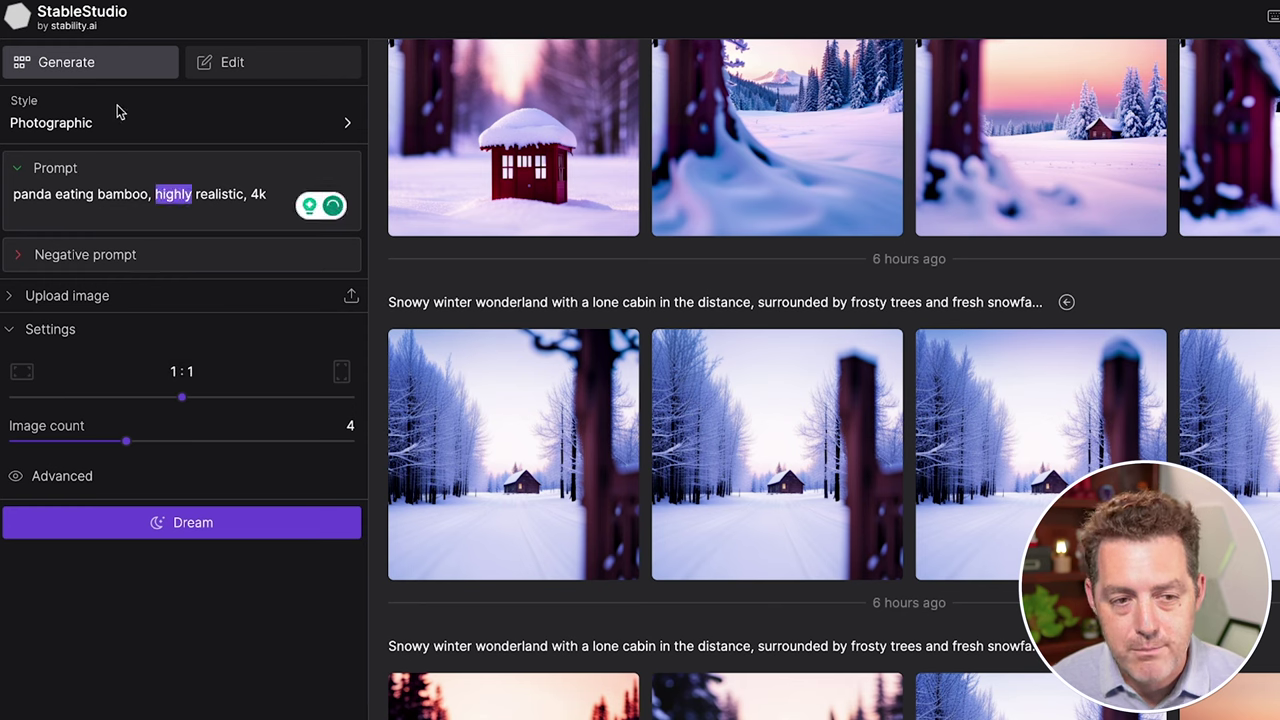
pyautogui.click(128, 132)
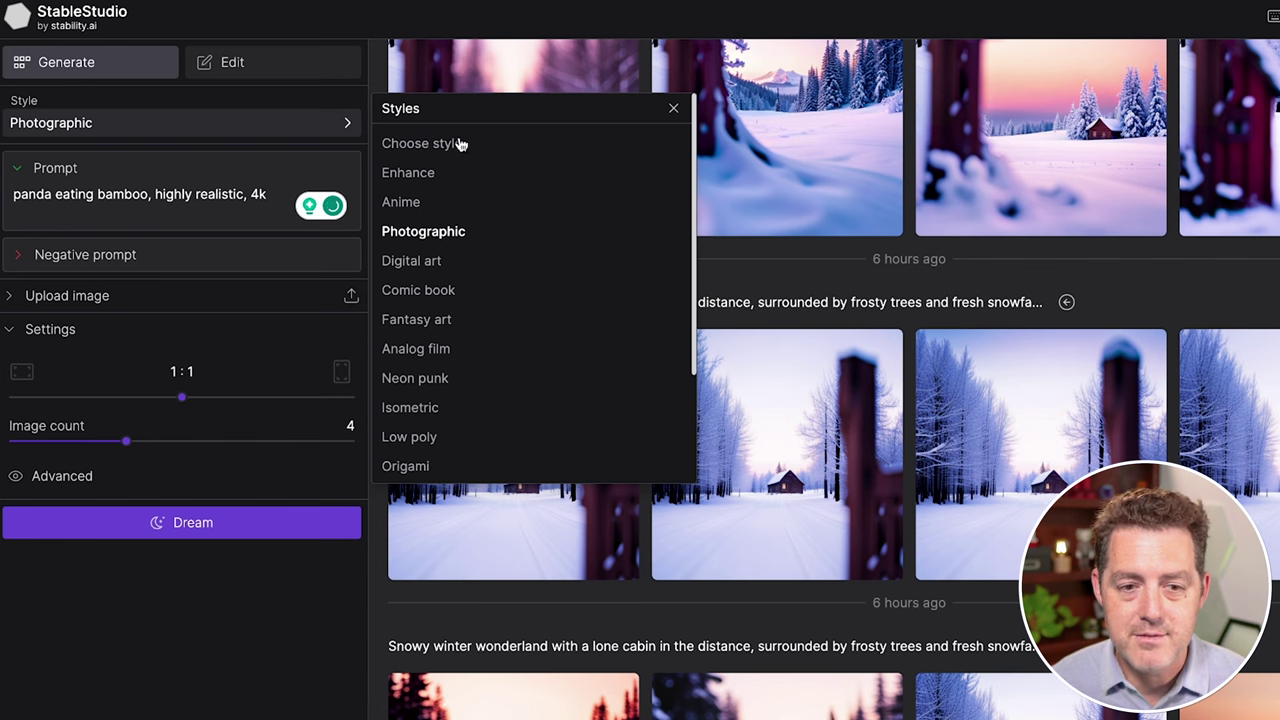
pyautogui.click(549, 202)
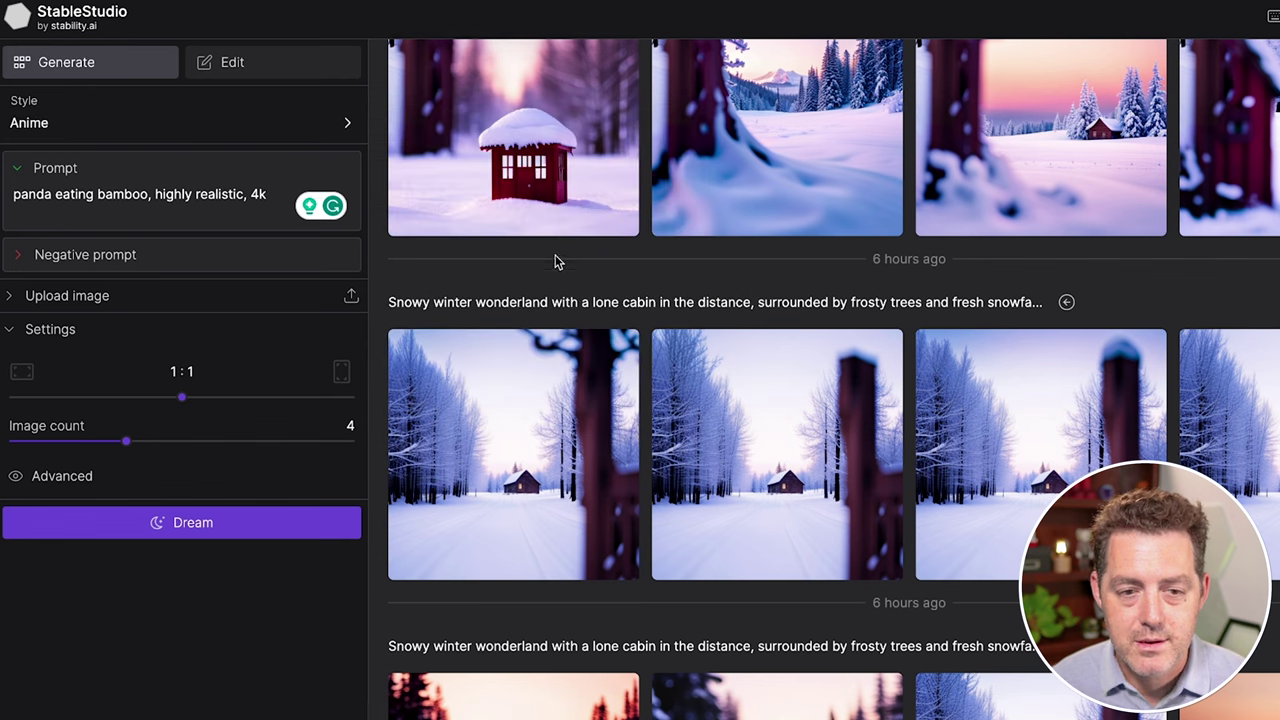
# Step: Trim the prompt to 'panda eating bamboo' and generate a new set of images
pyautogui.click(150, 194)
pyautogui.hotkey('shift', 'End')
pyautogui.press('Delete')
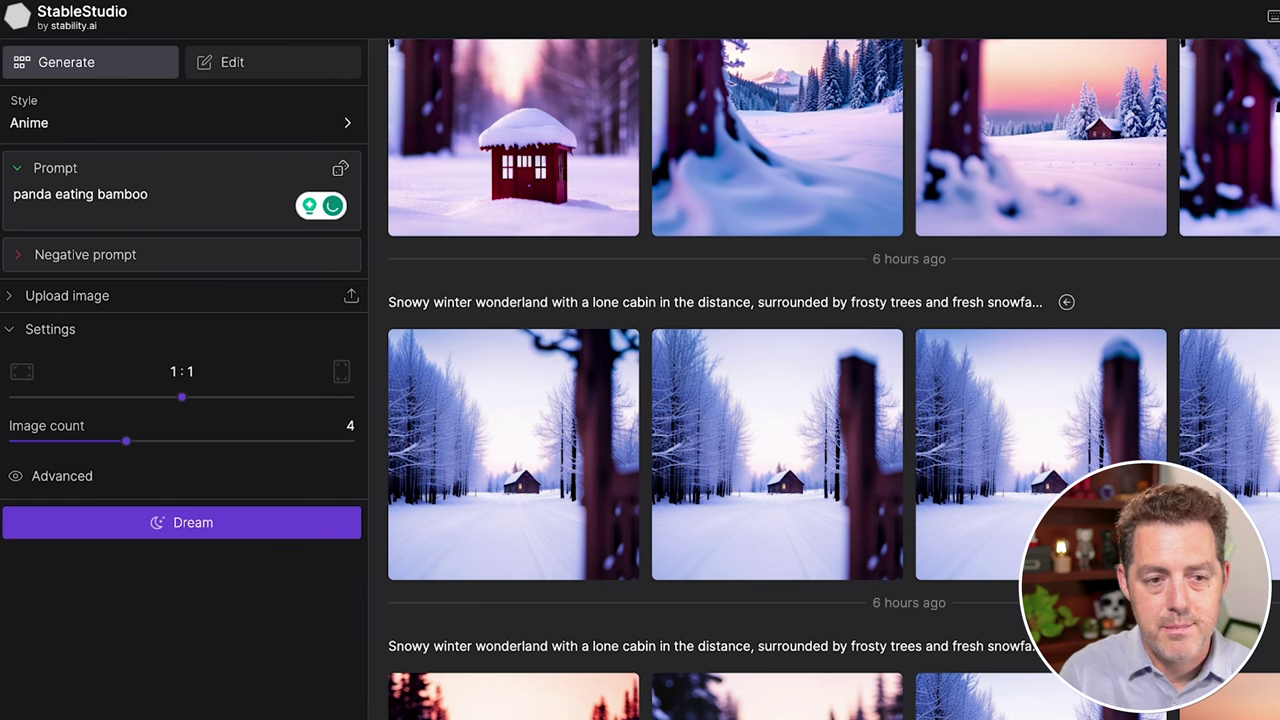
pyautogui.click(157, 523)
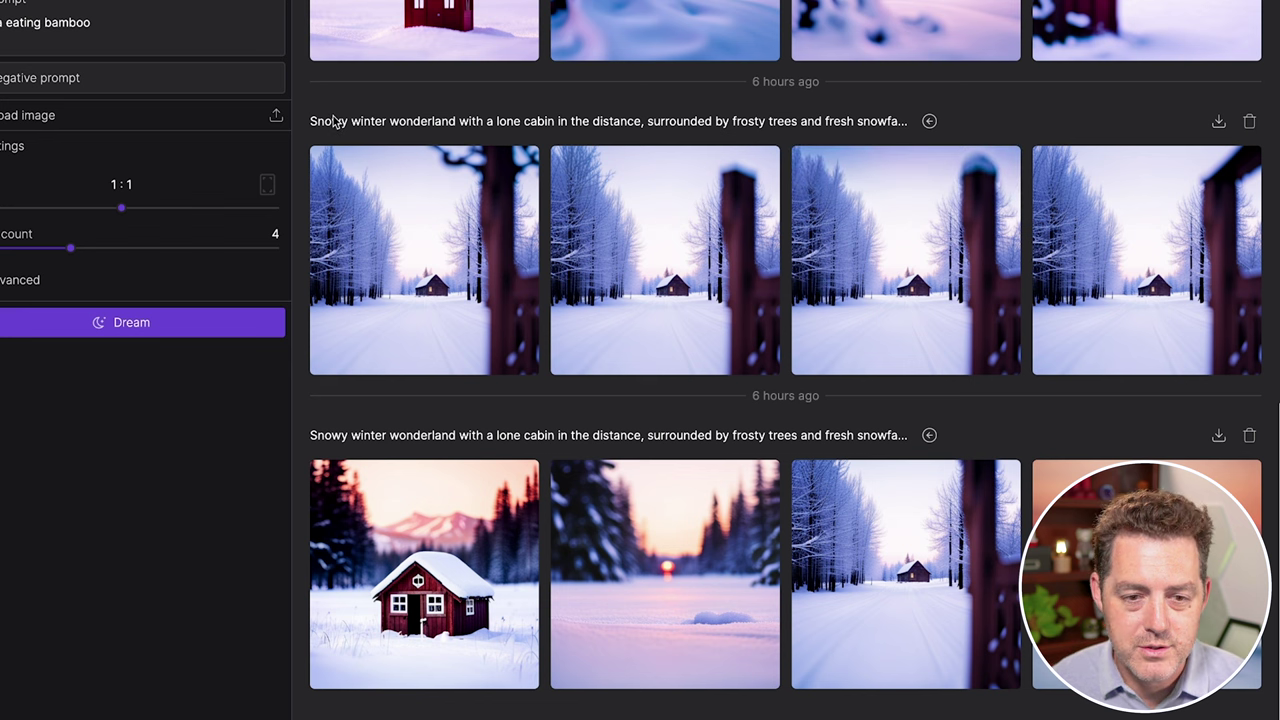
pyautogui.moveTo(314, 122); pyautogui.dragTo(898, 123)
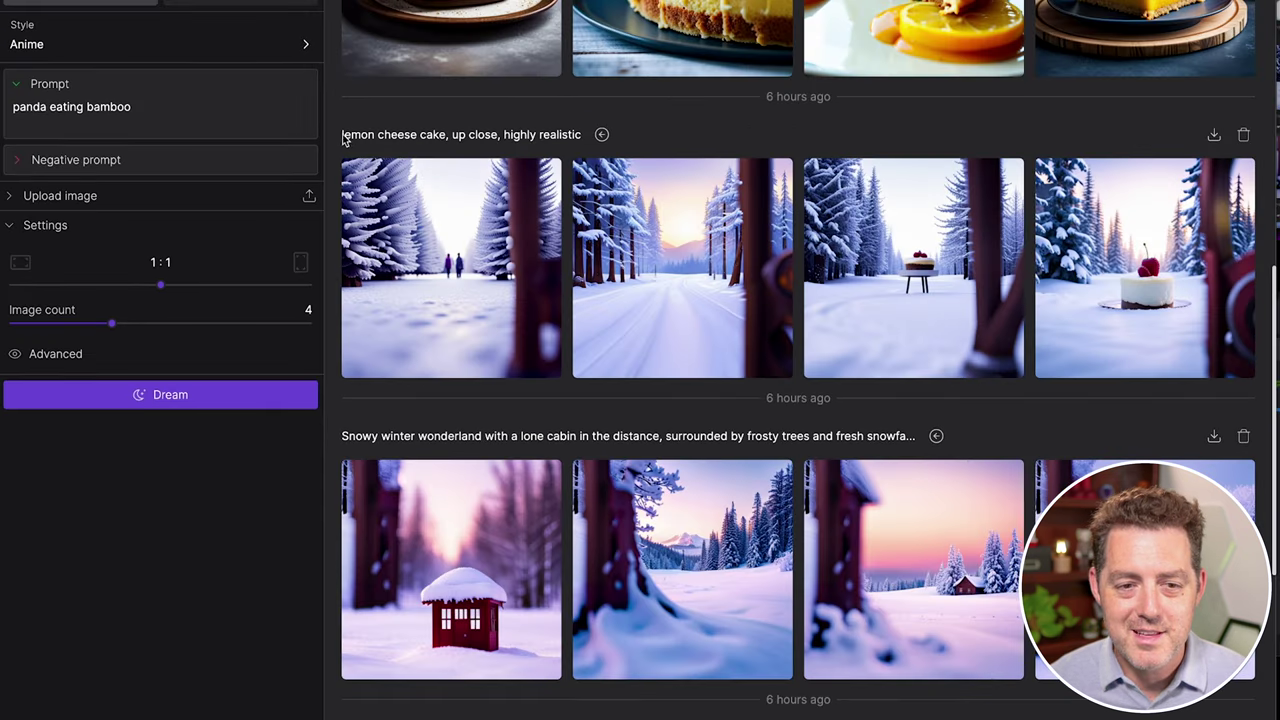
pyautogui.moveTo(493, 538)
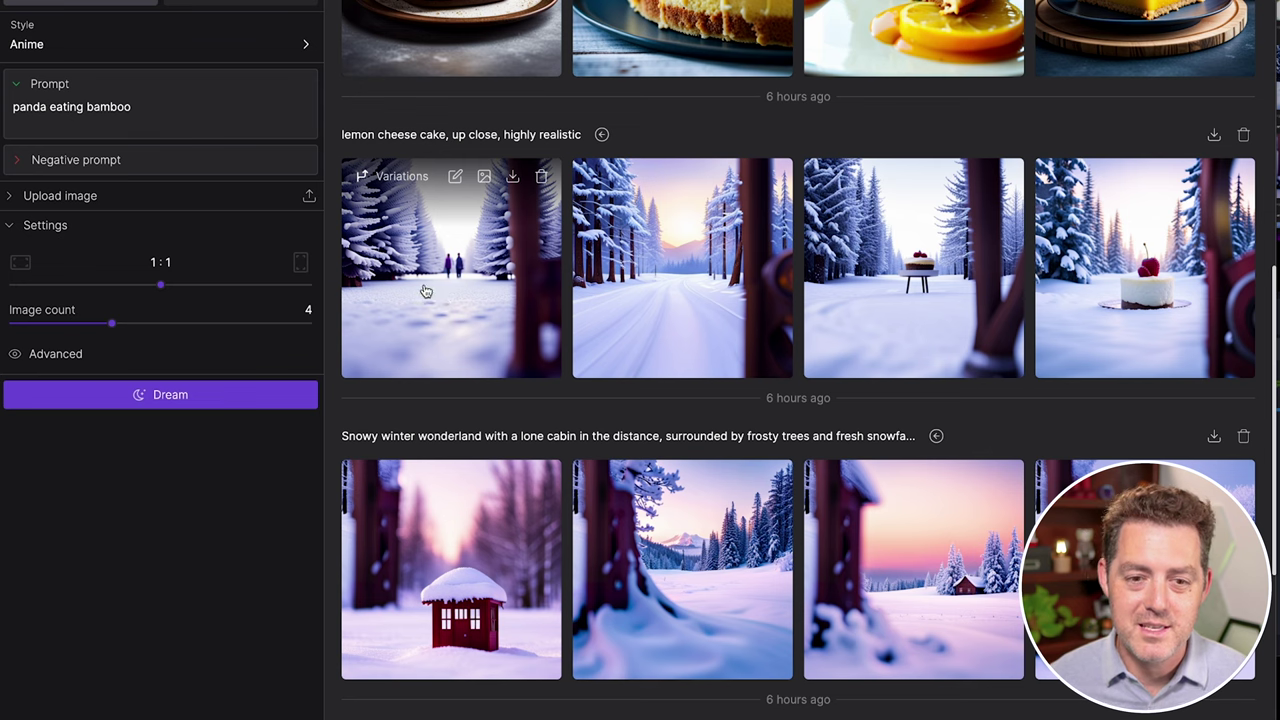
# Step: View the cherry cake and lemon cheesecake images one by one at full size
pyautogui.moveTo(857, 255)
pyautogui.click(1143, 297)
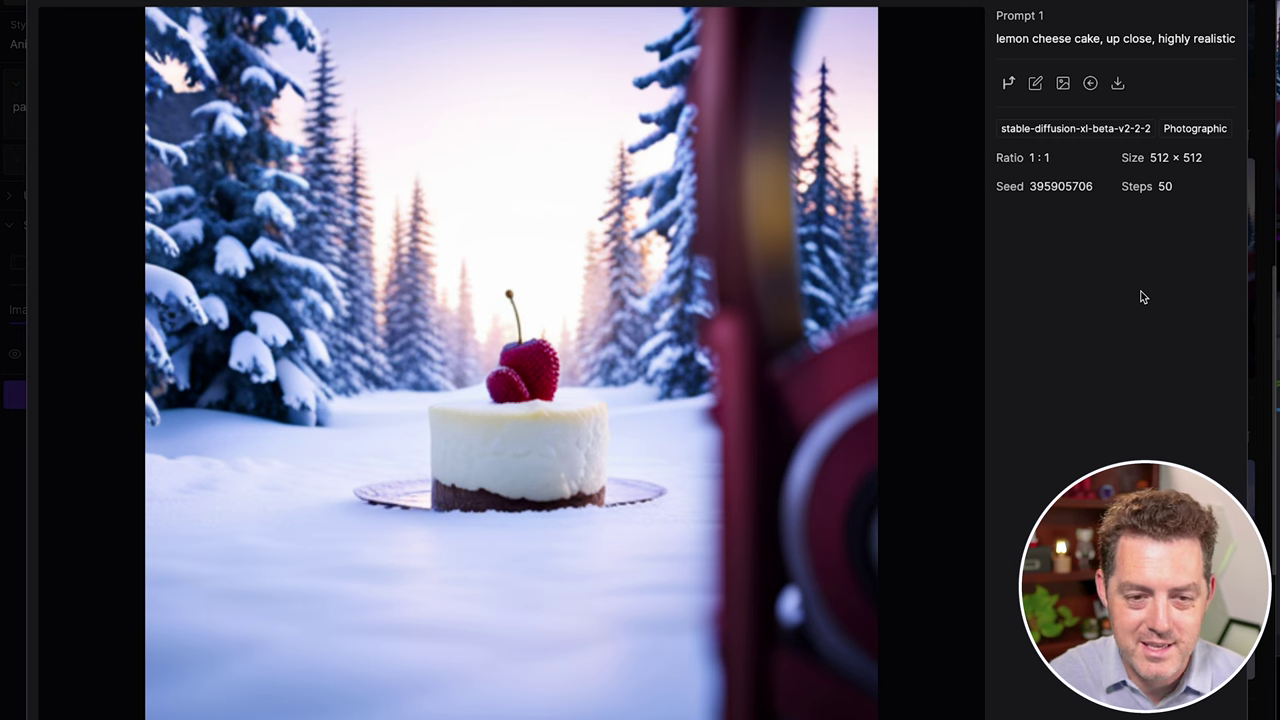
pyautogui.press('Right')
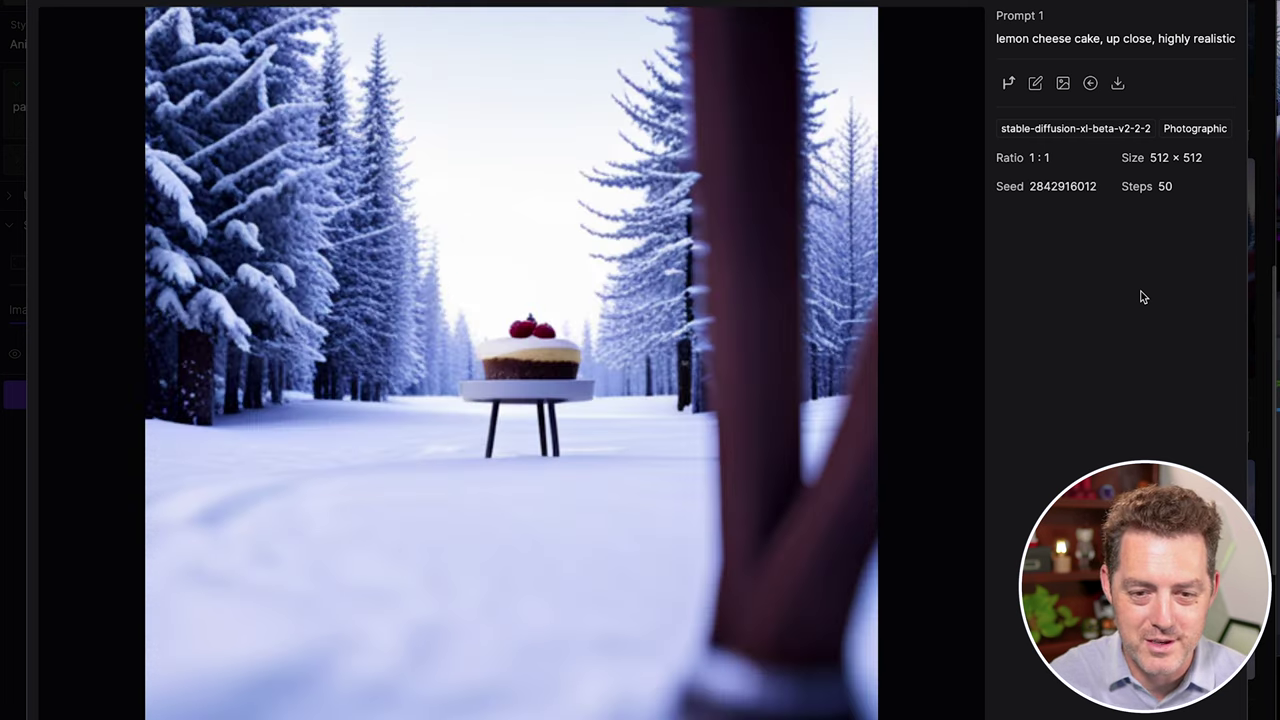
pyautogui.press('Escape')
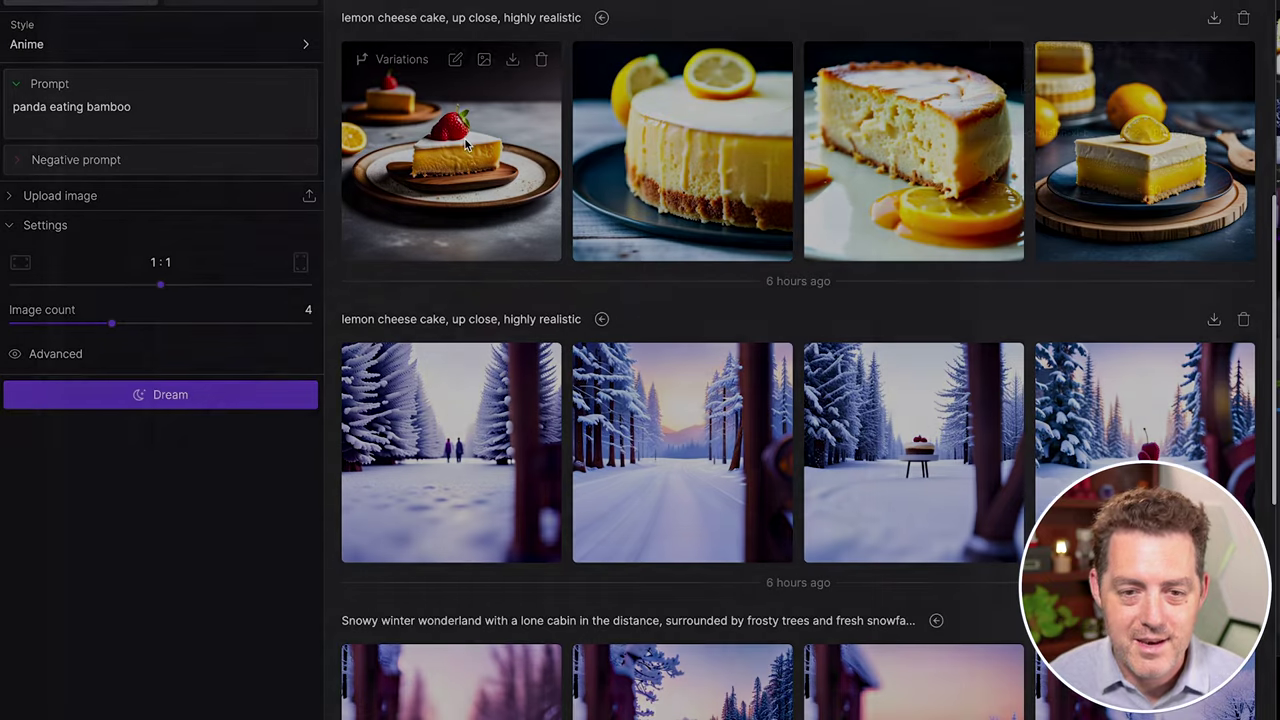
pyautogui.click(465, 146)
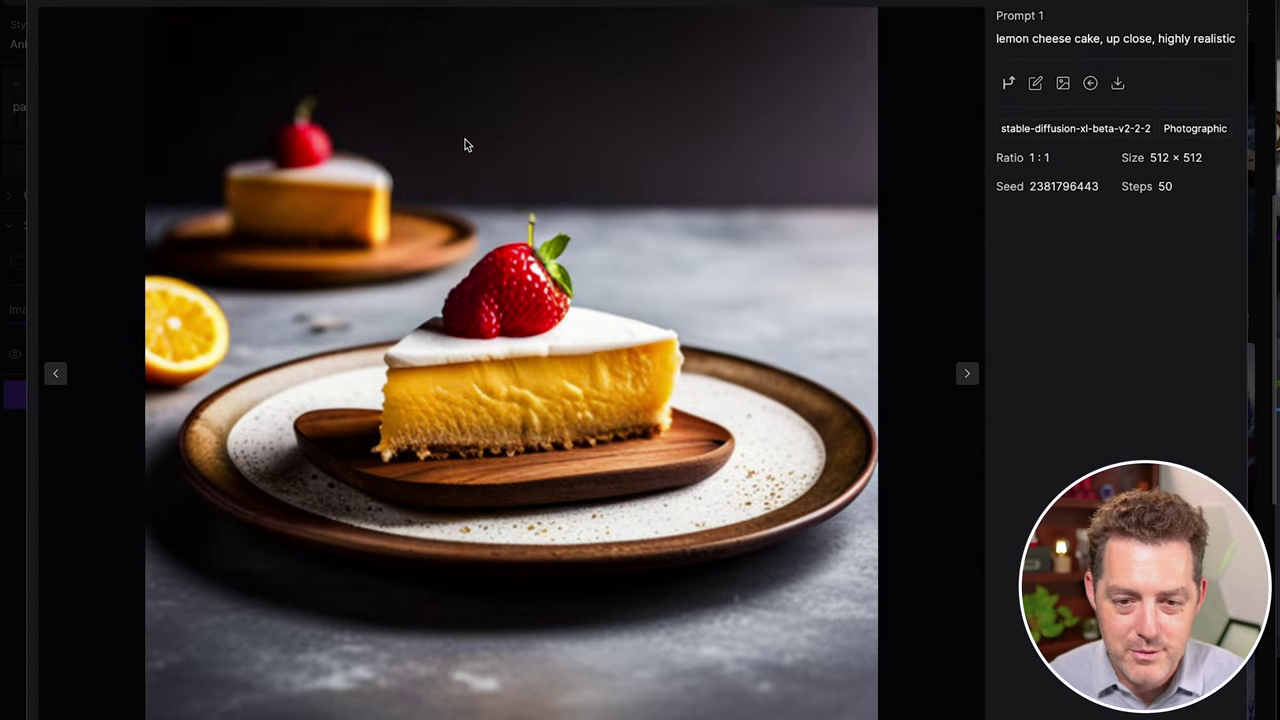
pyautogui.press('Right')
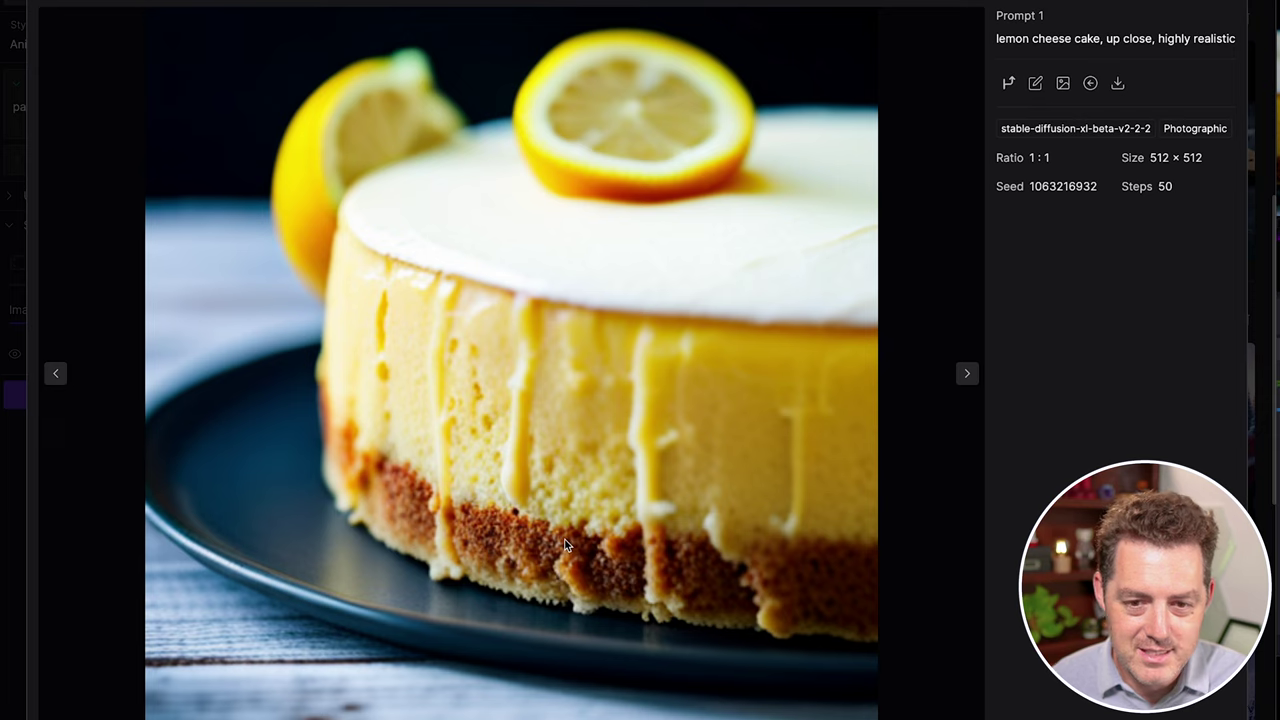
pyautogui.press('Right')
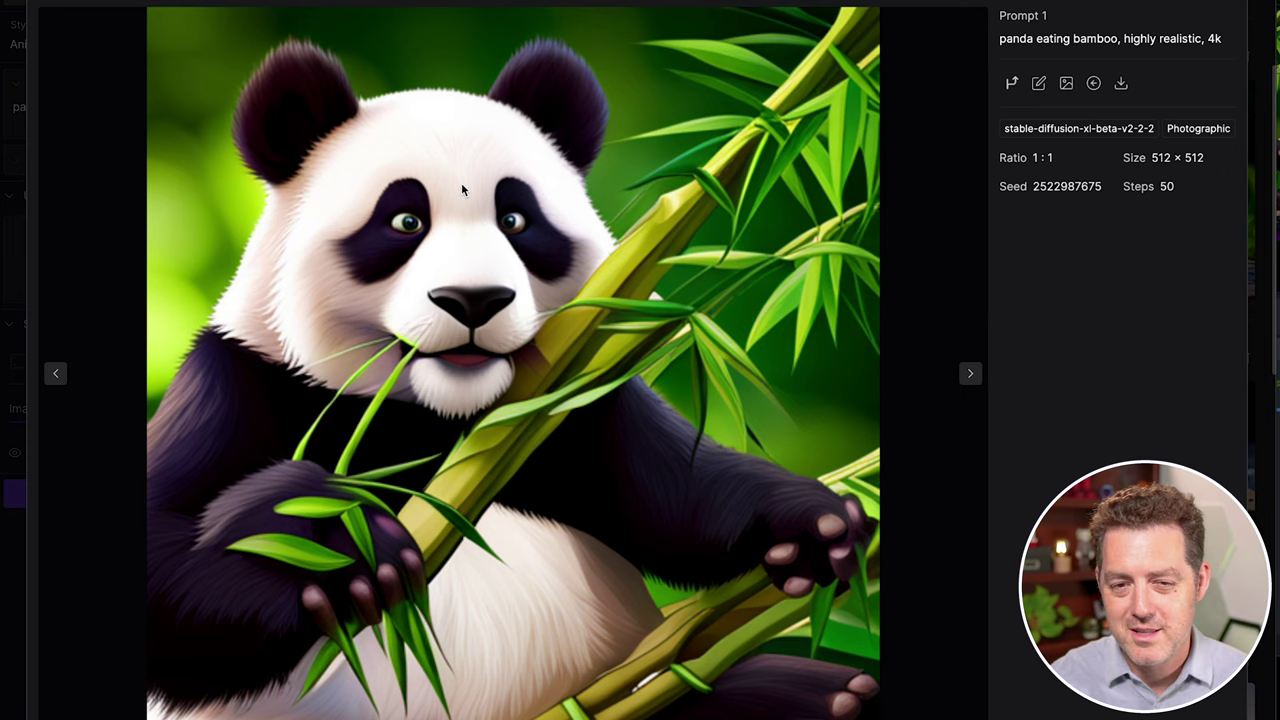
# Step: Step through the realistic and then the anime panda eating bamboo images
pyautogui.press('Right')
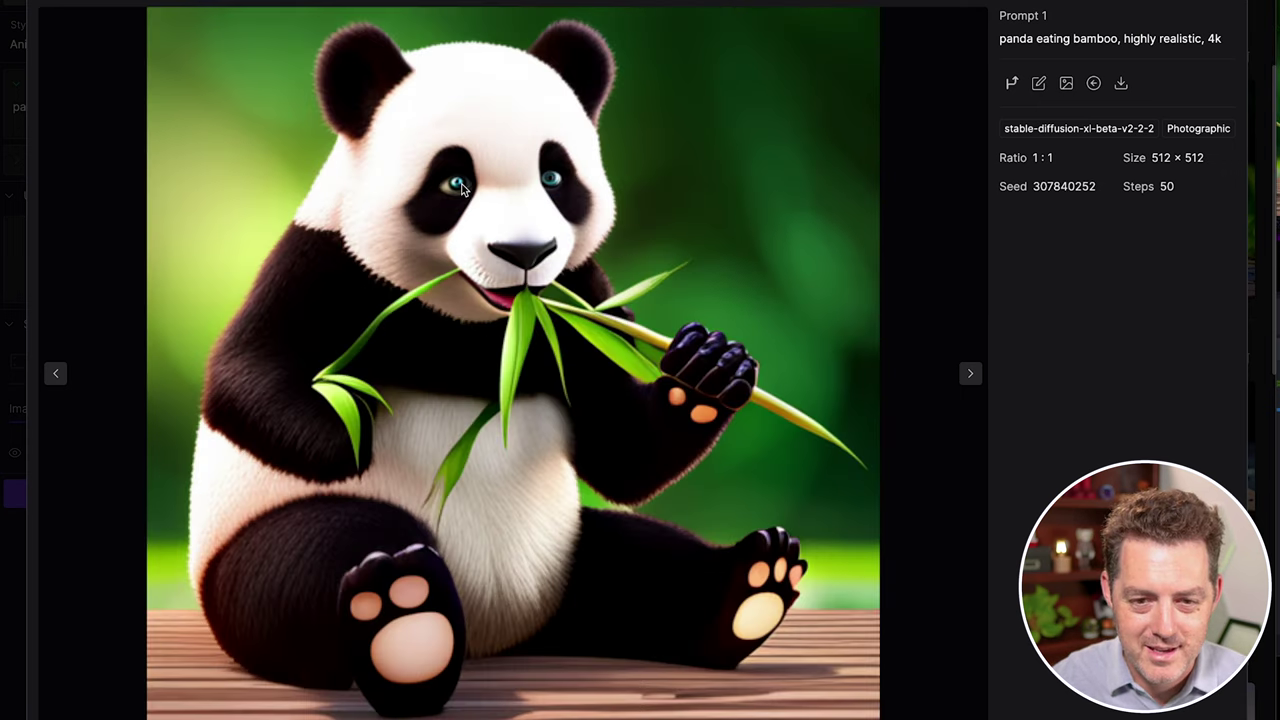
pyautogui.press('Right')
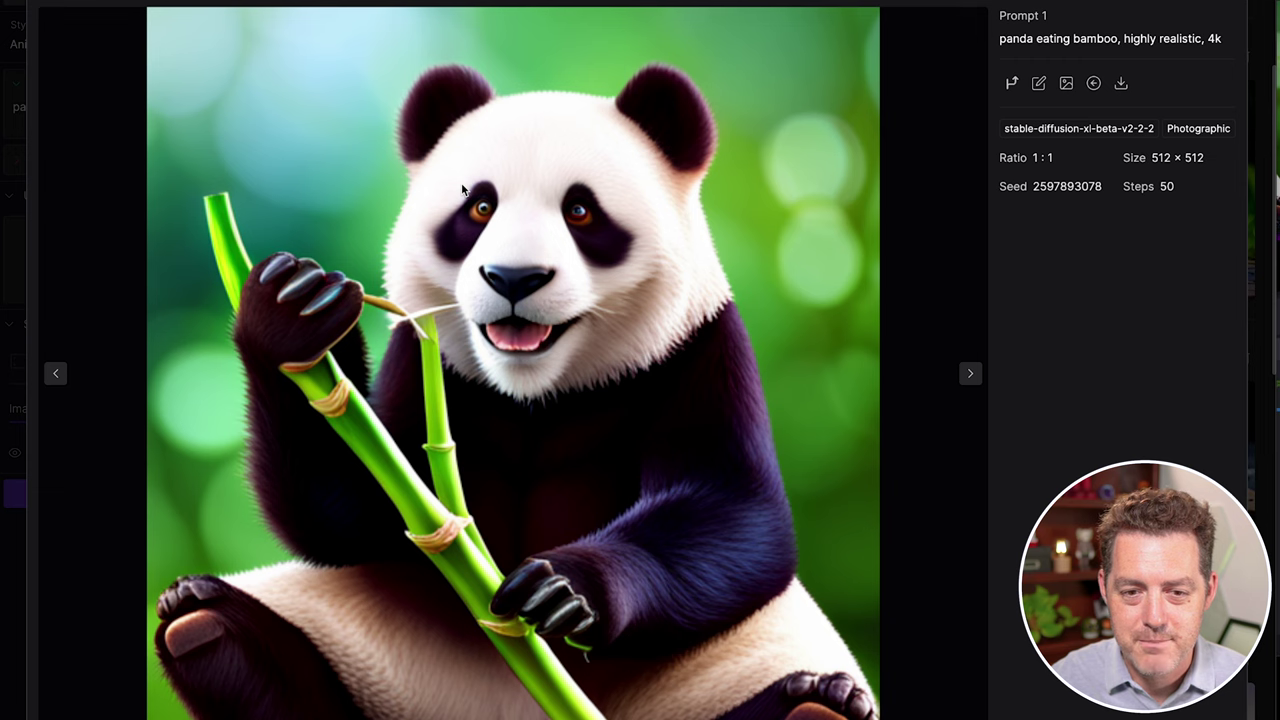
pyautogui.press('Right')
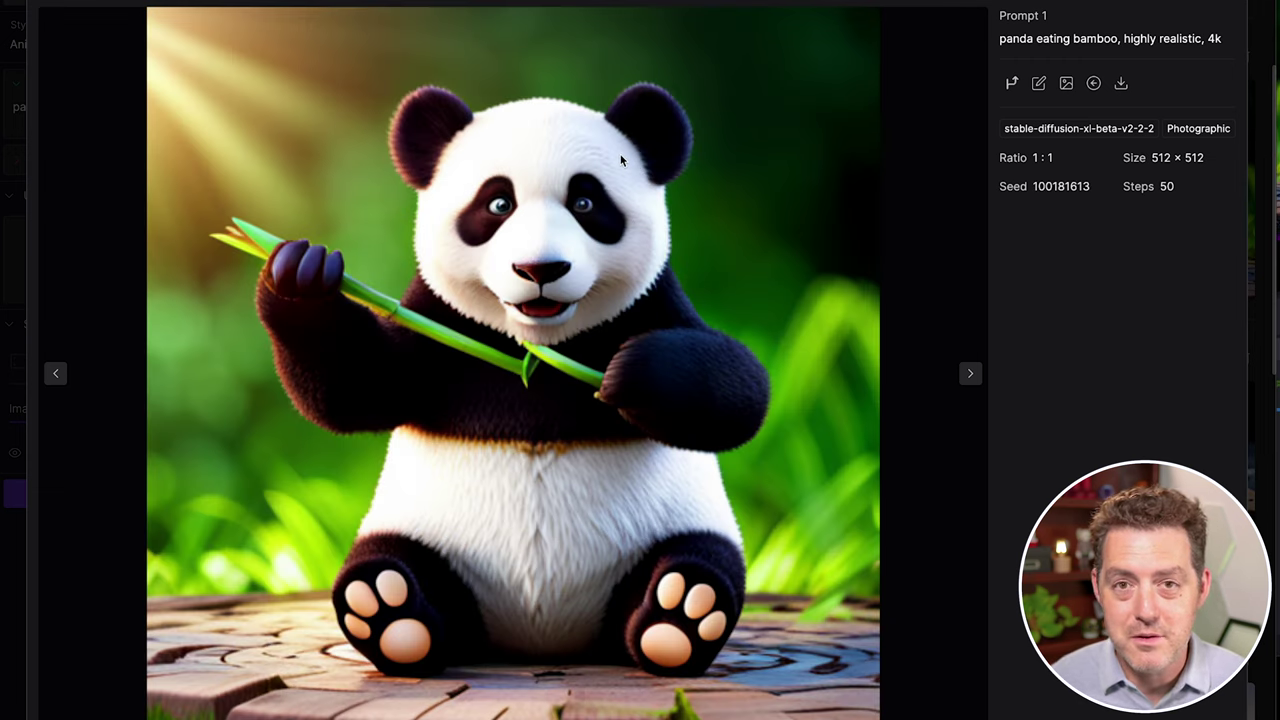
pyautogui.press('Right')
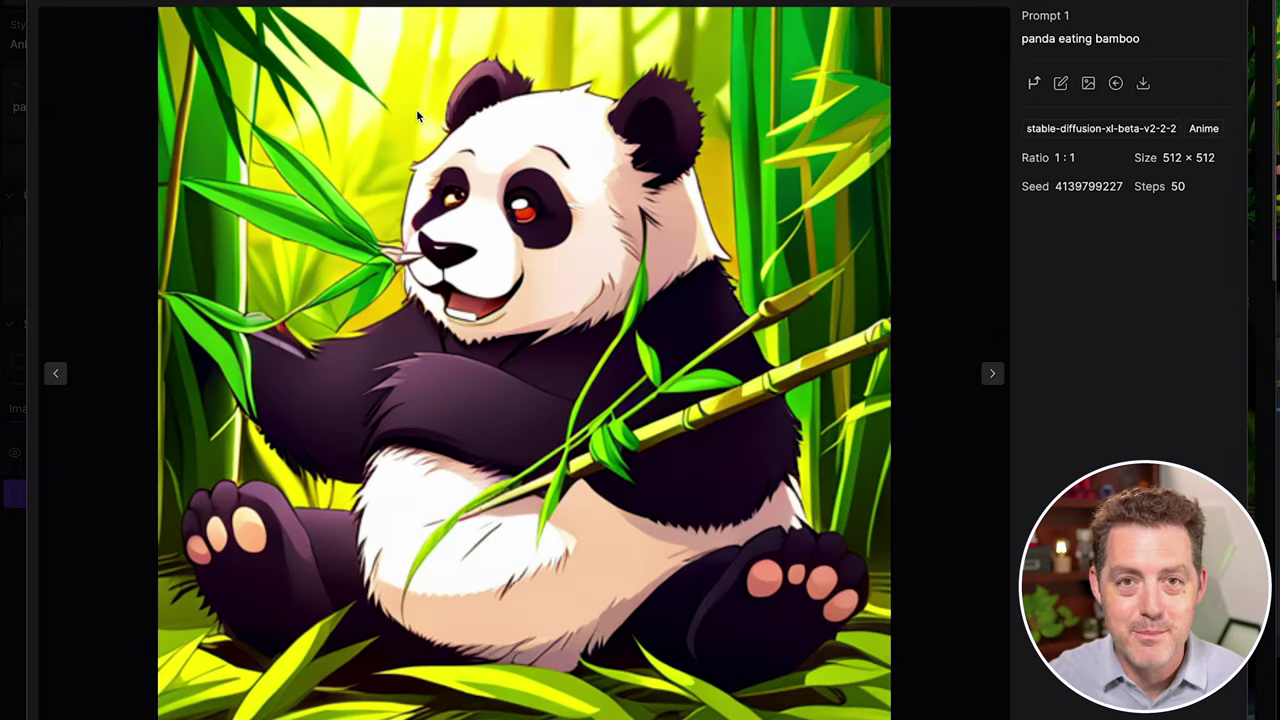
pyautogui.press('Right')
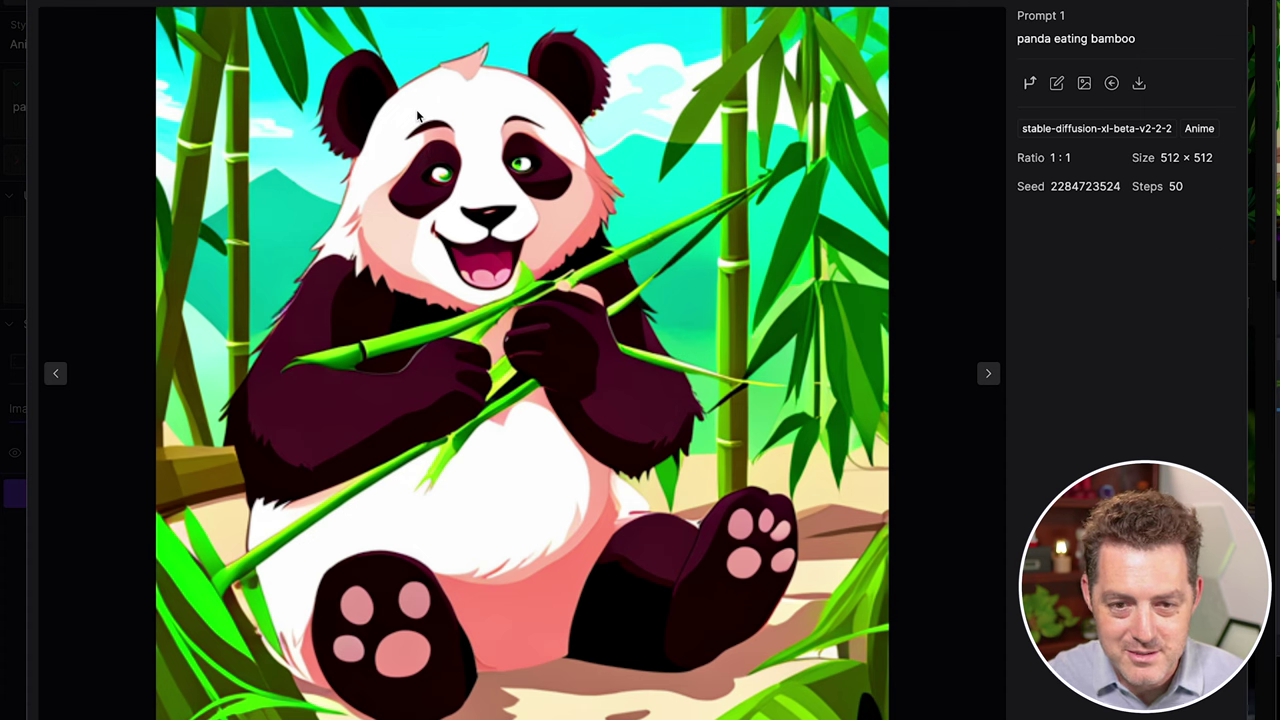
pyautogui.press('Right')
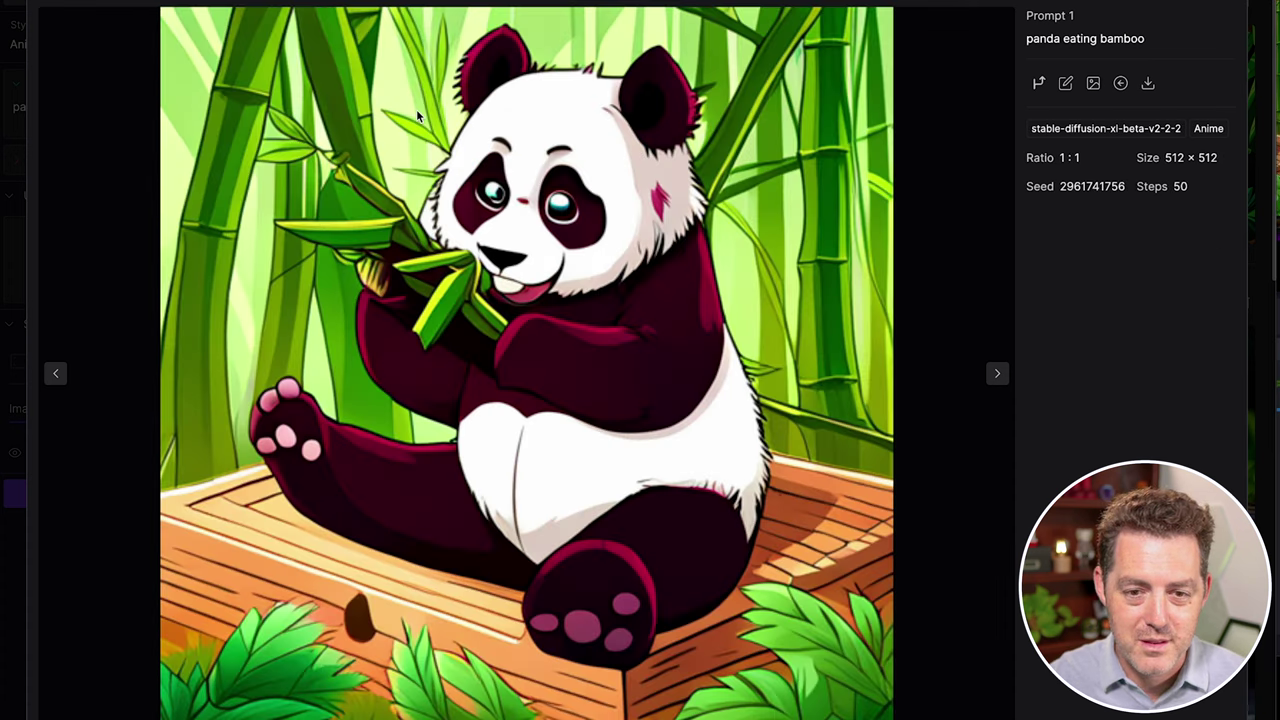
pyautogui.press('Right')
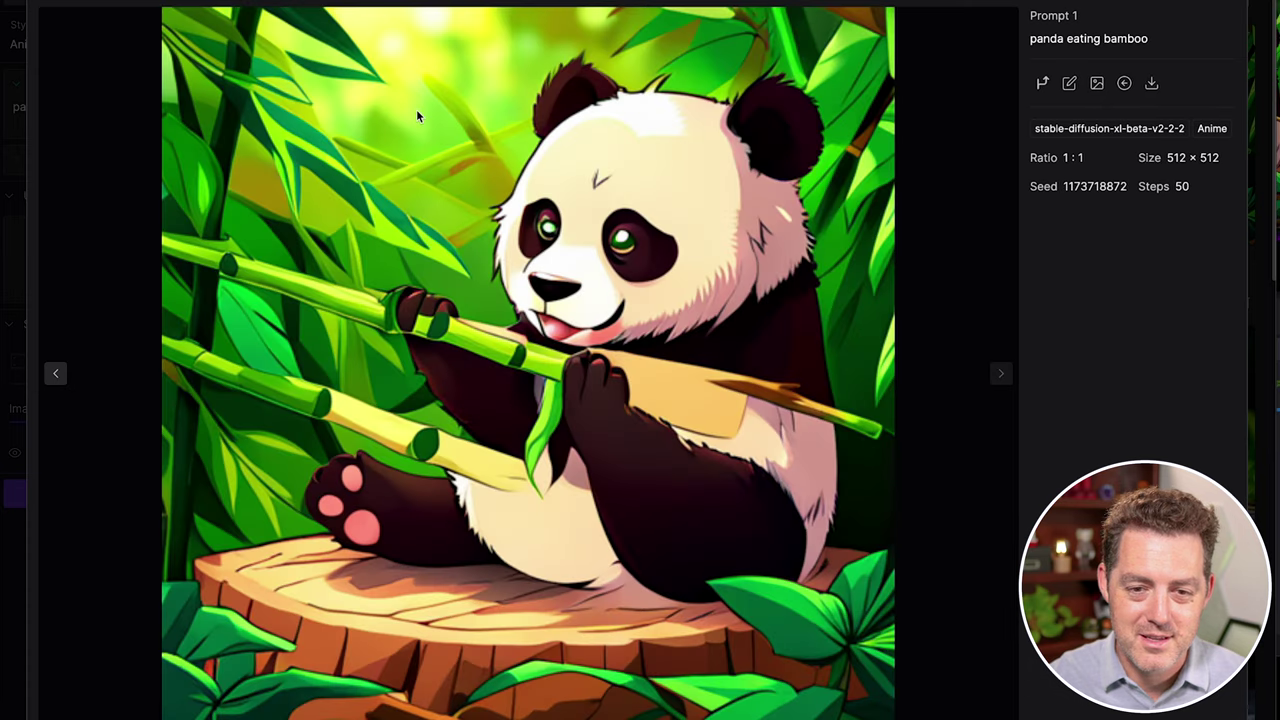
# Step: Close the viewer, go to the Edit canvas, and drag the empty dream frame upward
pyautogui.press('Escape')
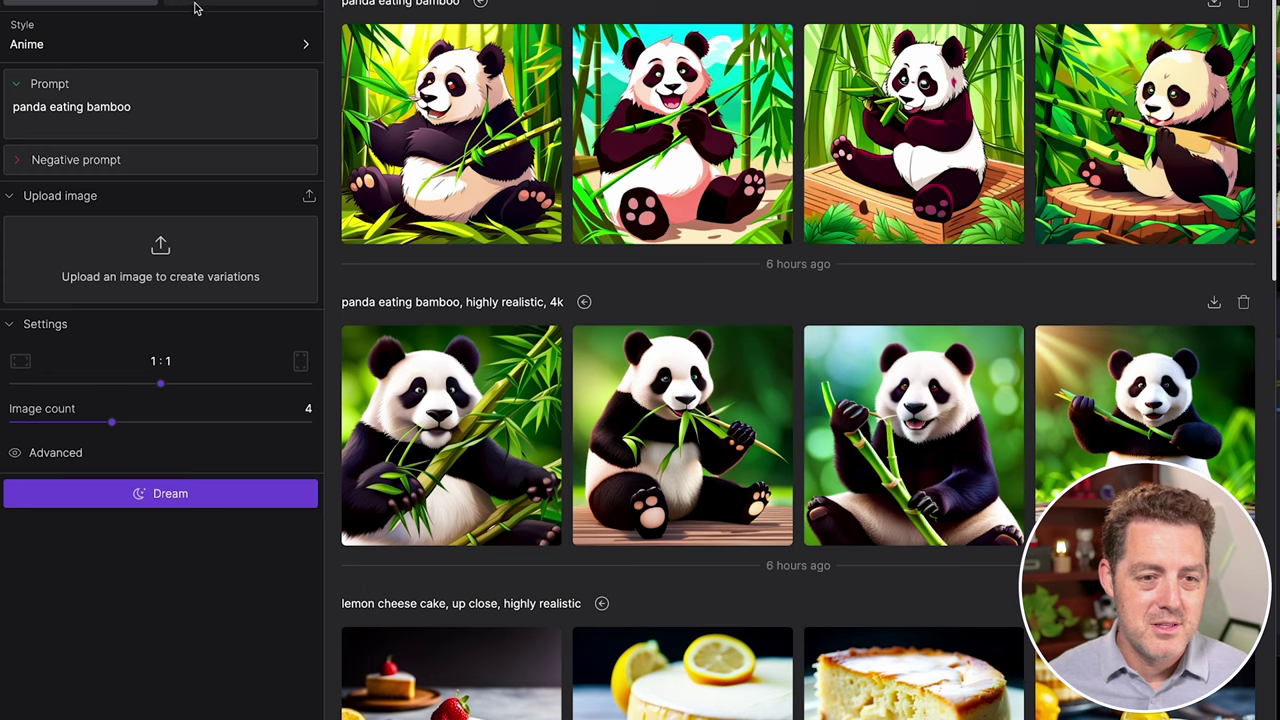
pyautogui.click(200, 4)
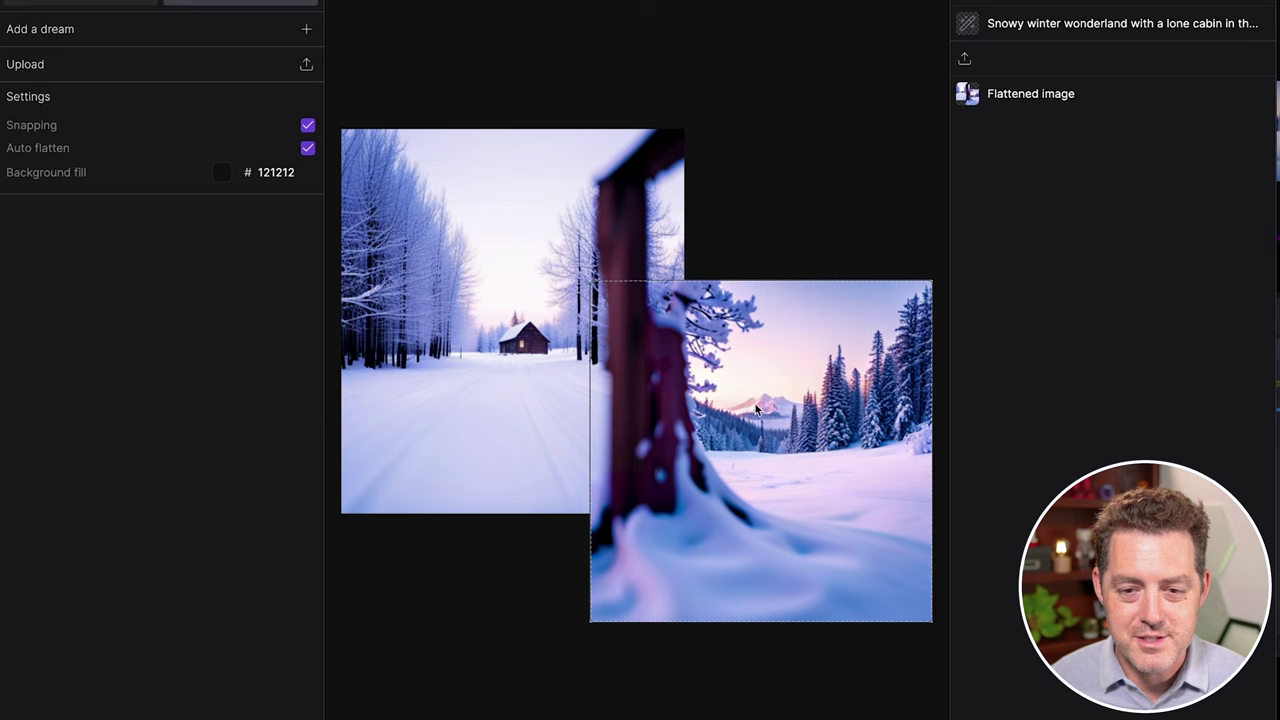
pyautogui.click(850, 357)
pyautogui.click(731, 700)
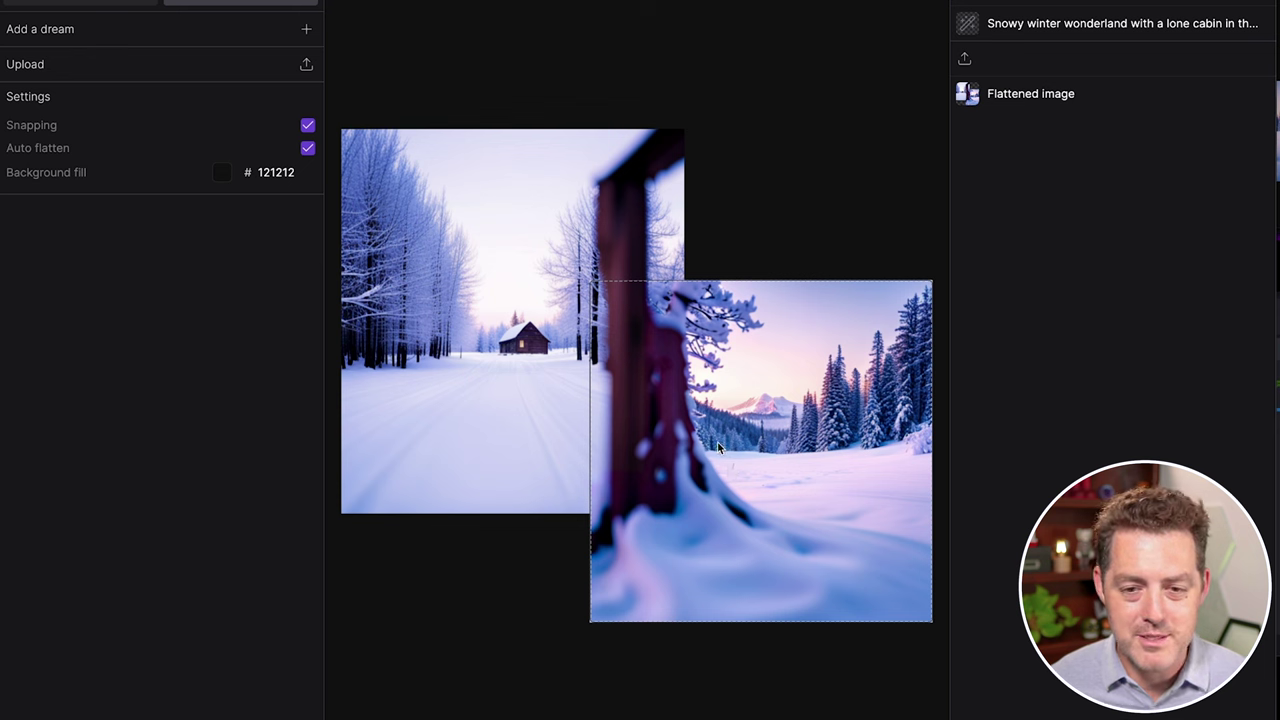
pyautogui.moveTo(717, 441); pyautogui.dragTo(716, 180)
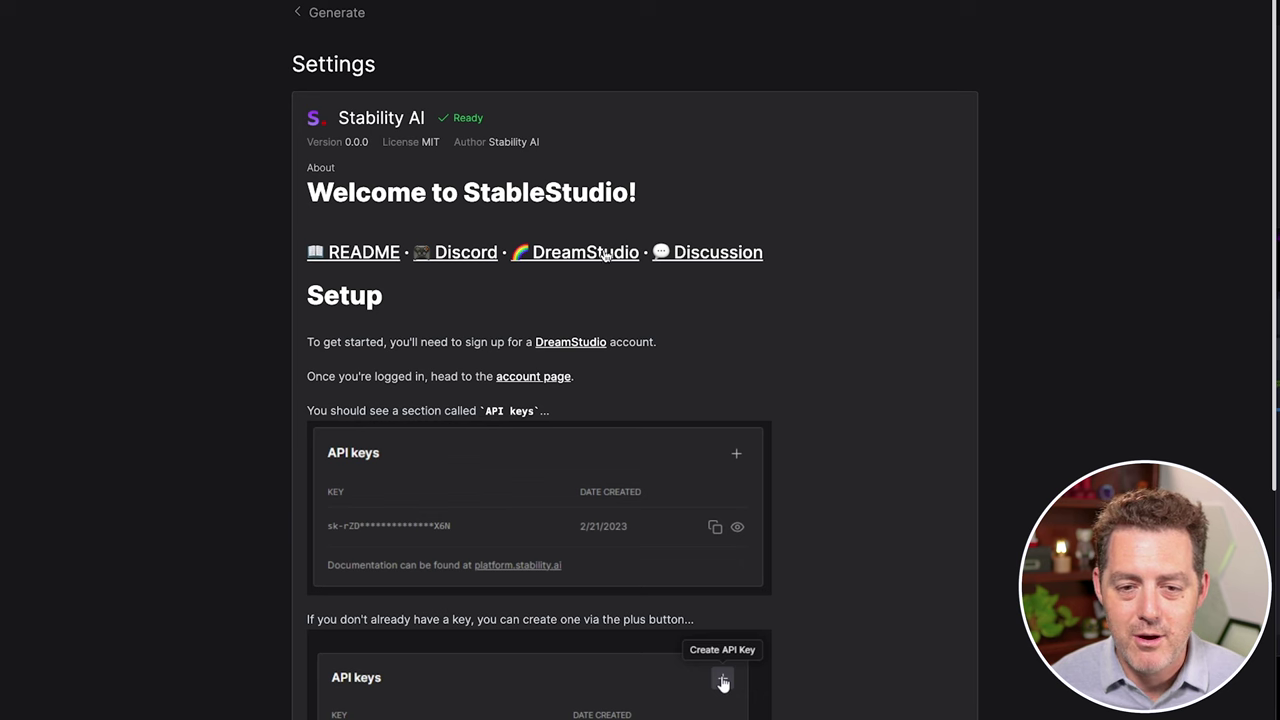
# Step: Scroll through the Stability AI plugin's API key setup guide and back up
pyautogui.scroll(-1, 809, 409)
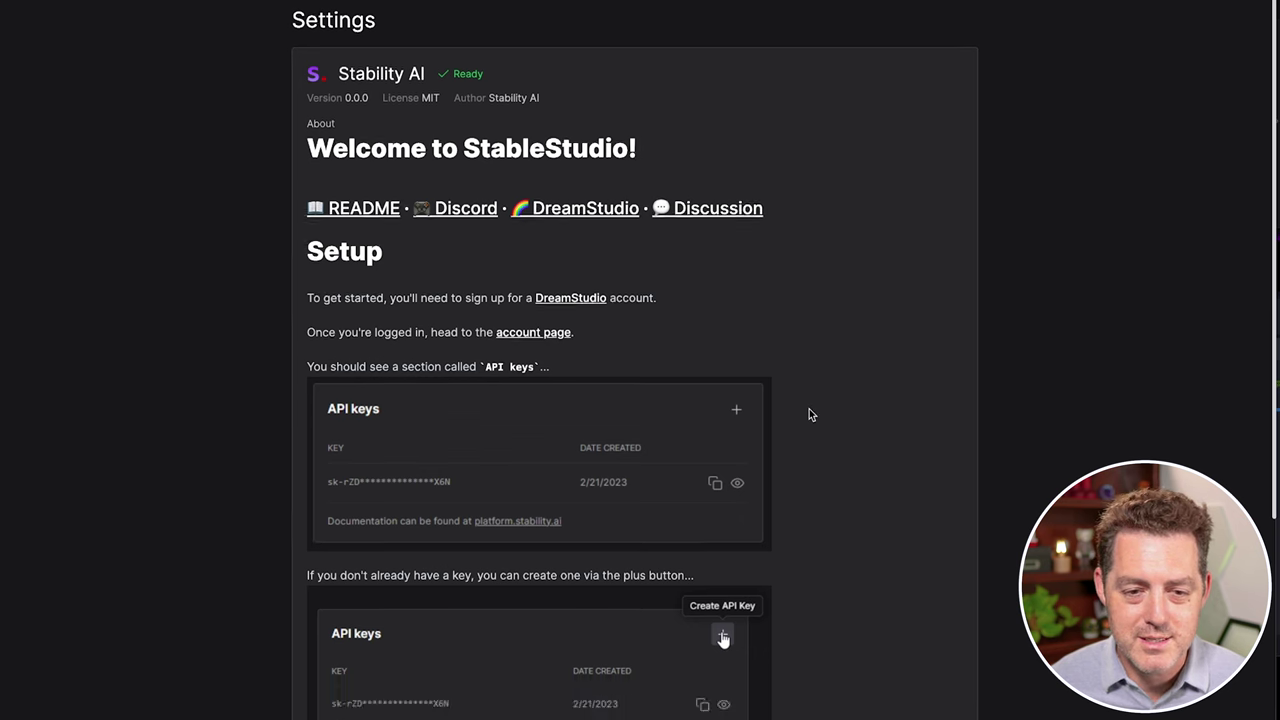
pyautogui.scroll(1, 809, 409)
pyautogui.scroll(-10, 455, 520)
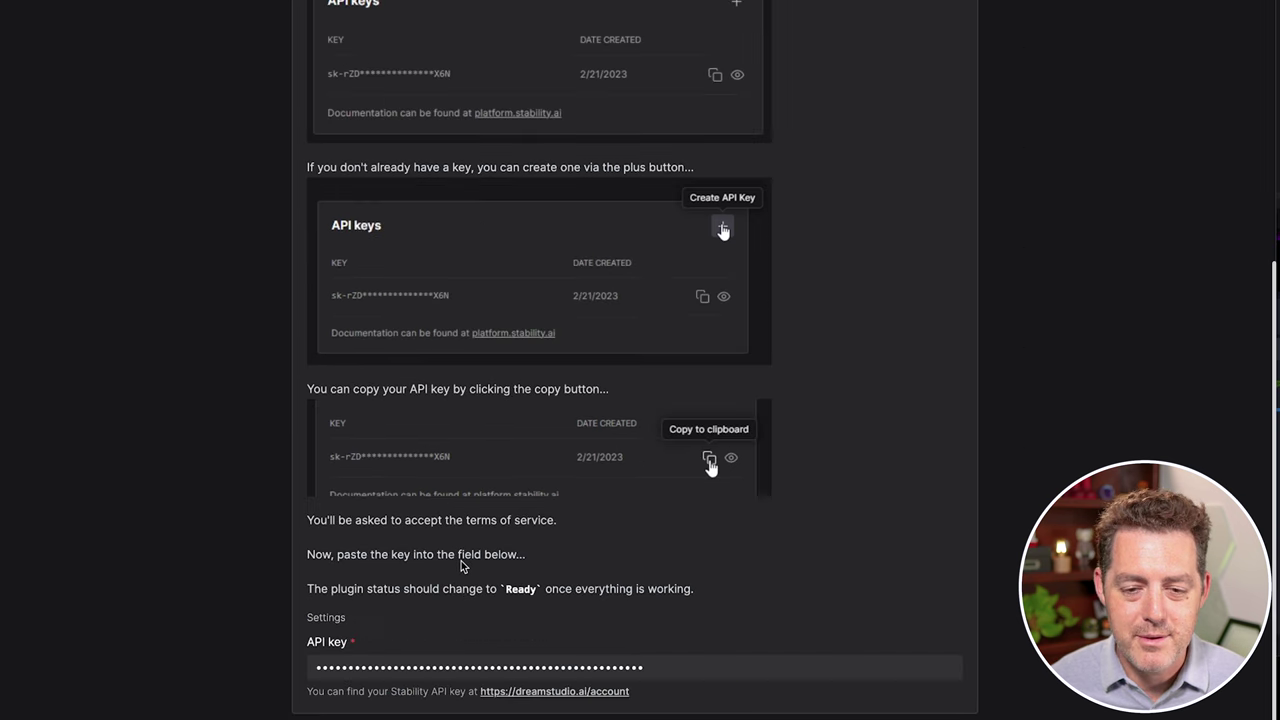
pyautogui.scroll(1, 760, 520)
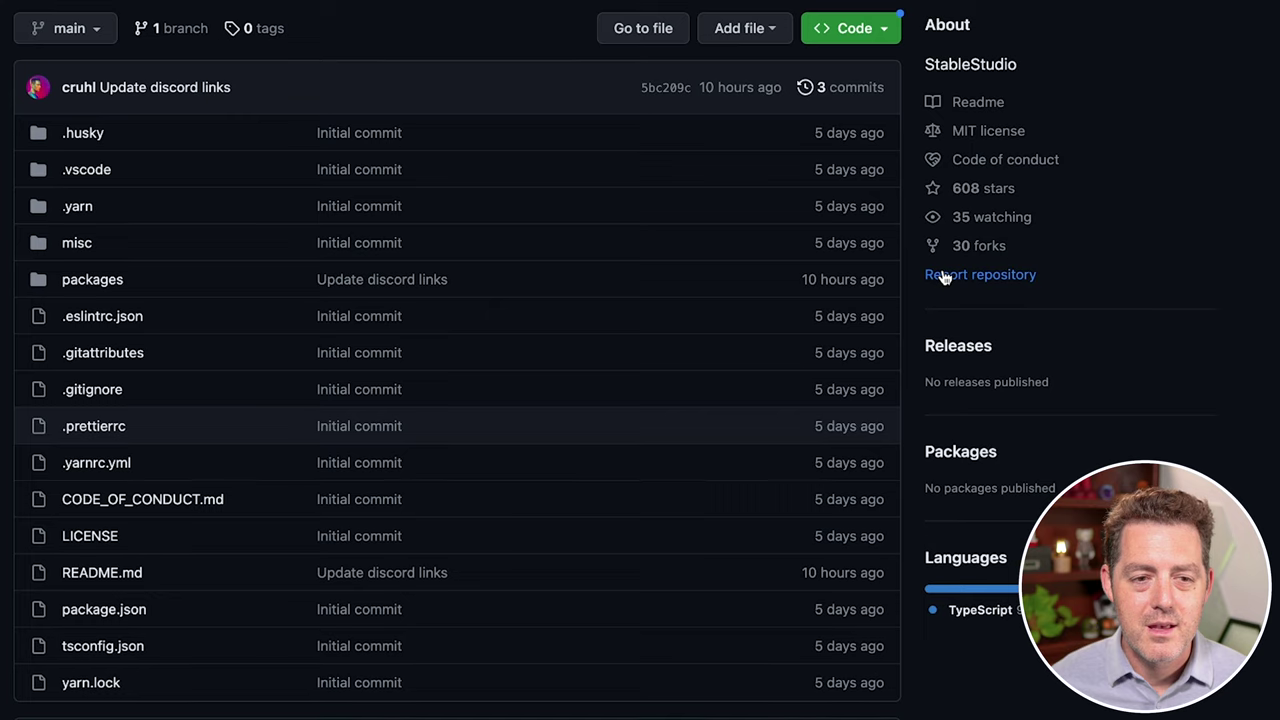
# Step: Copy the repository's HTTPS clone URL from the Code dropdown
pyautogui.scroll(-5, 979, 337)
pyautogui.scroll(-8, 979, 337)
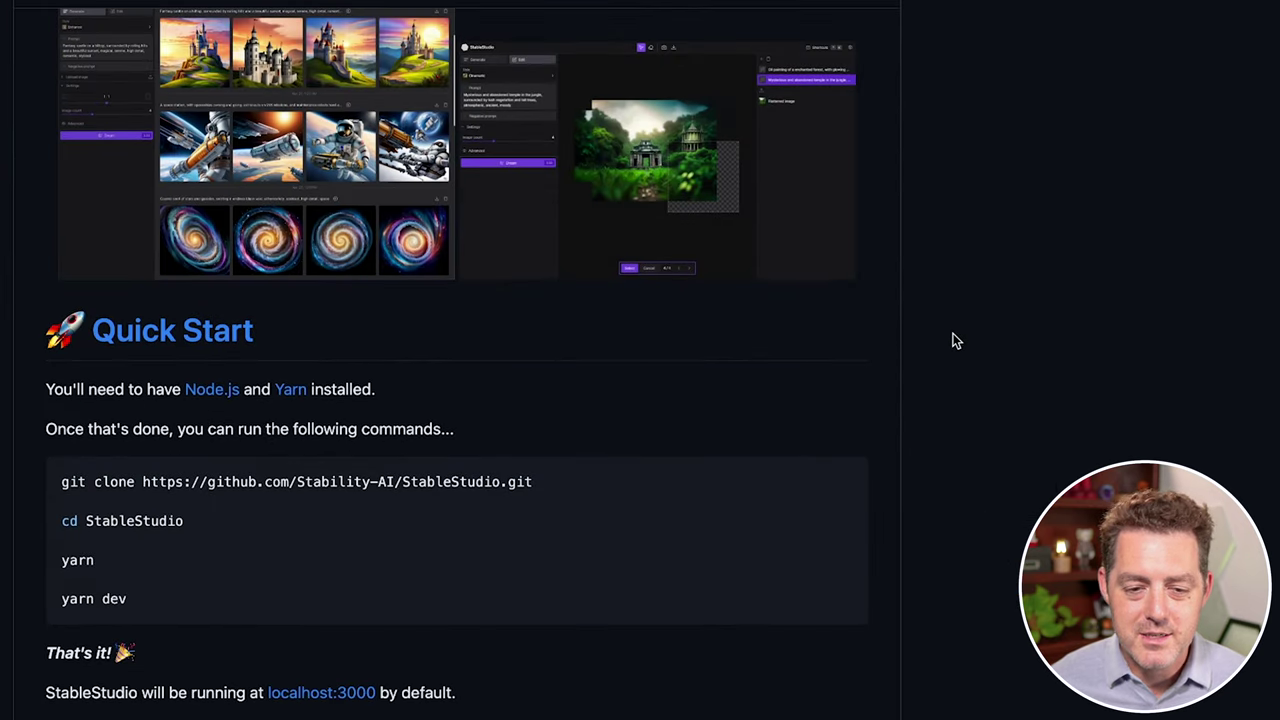
pyautogui.scroll(-1, 630, 505)
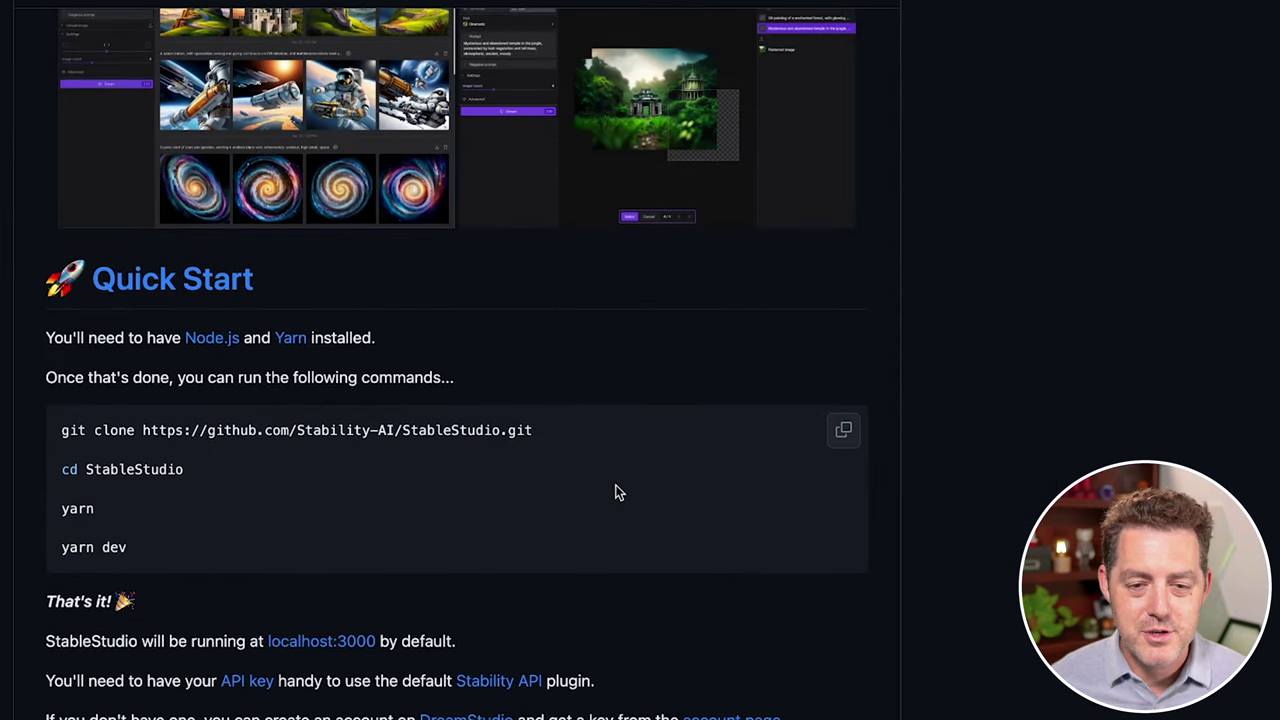
pyautogui.moveTo(397, 443)
pyautogui.mouseDown()
pyautogui.moveTo(94, 449)
pyautogui.moveTo(63, 429)
pyautogui.mouseUp()
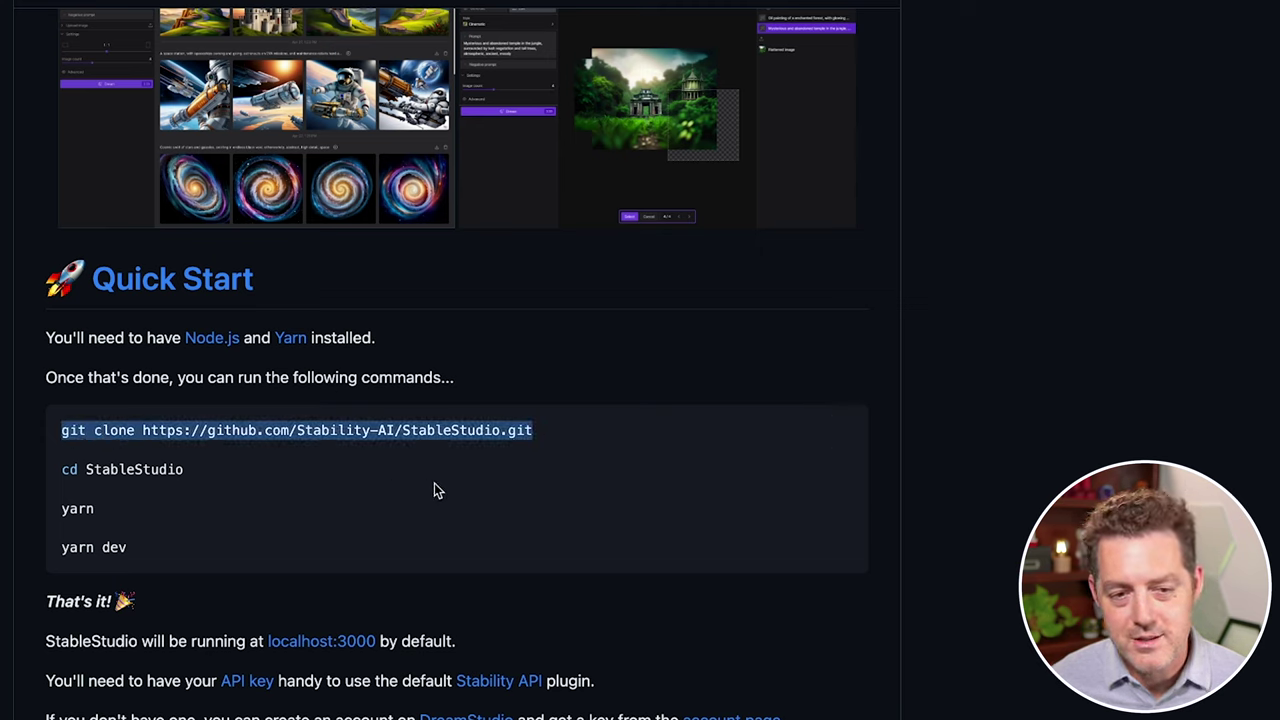
pyautogui.scroll(15, 408, 430)
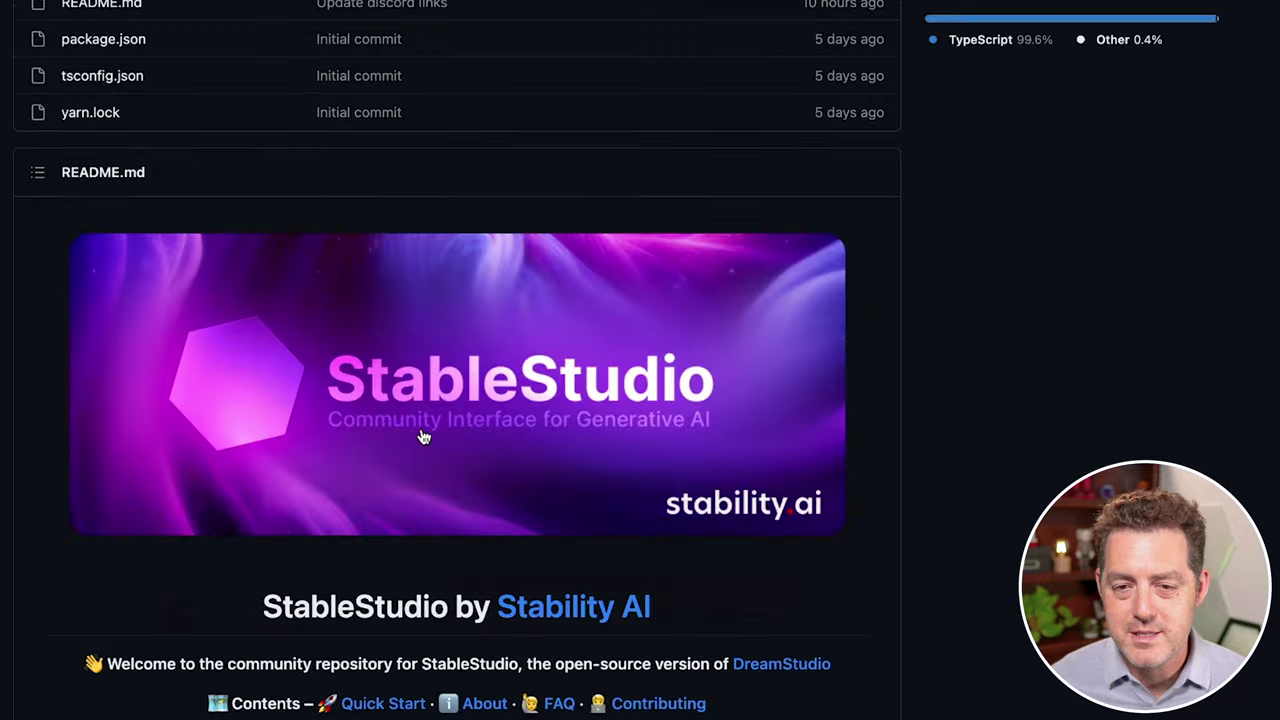
pyautogui.click(866, 174)
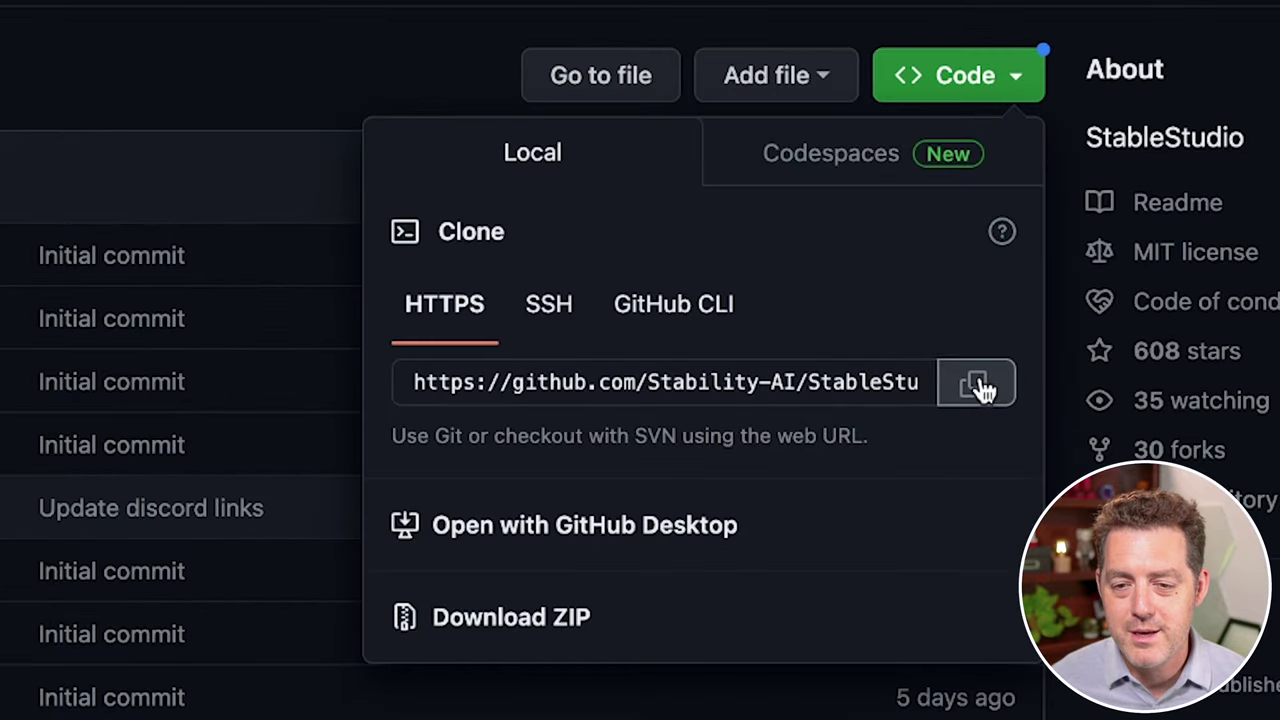
pyautogui.click(977, 385)
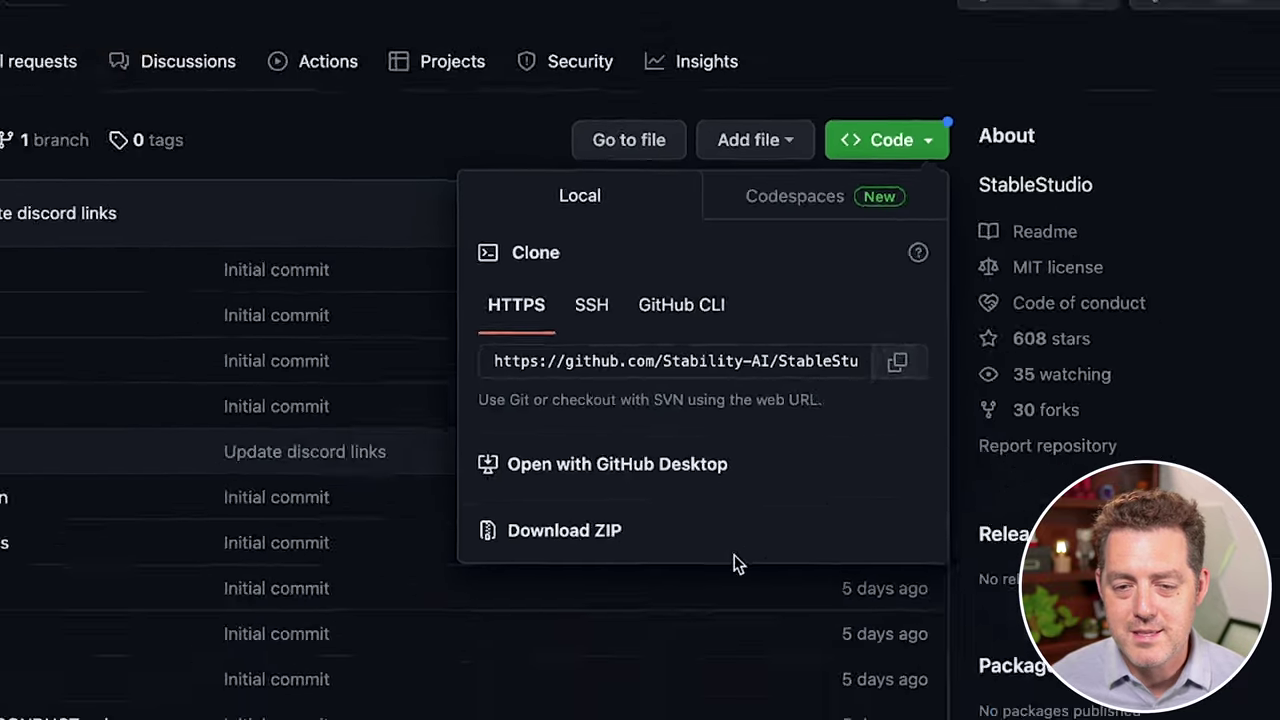
# Step: Copy the Quick Start git clone command and switch to the Terminal
pyautogui.scroll(-18, 740, 598)
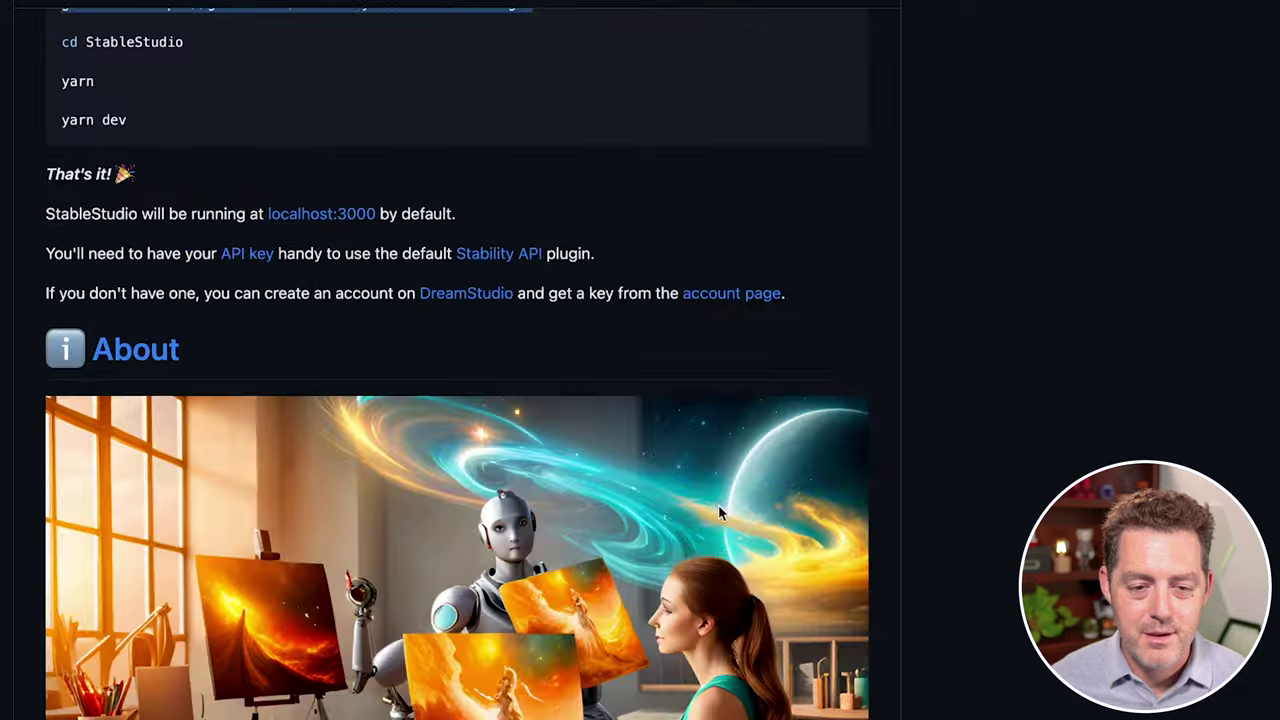
pyautogui.scroll(5, 717, 514)
pyautogui.tripleClick(355, 418)
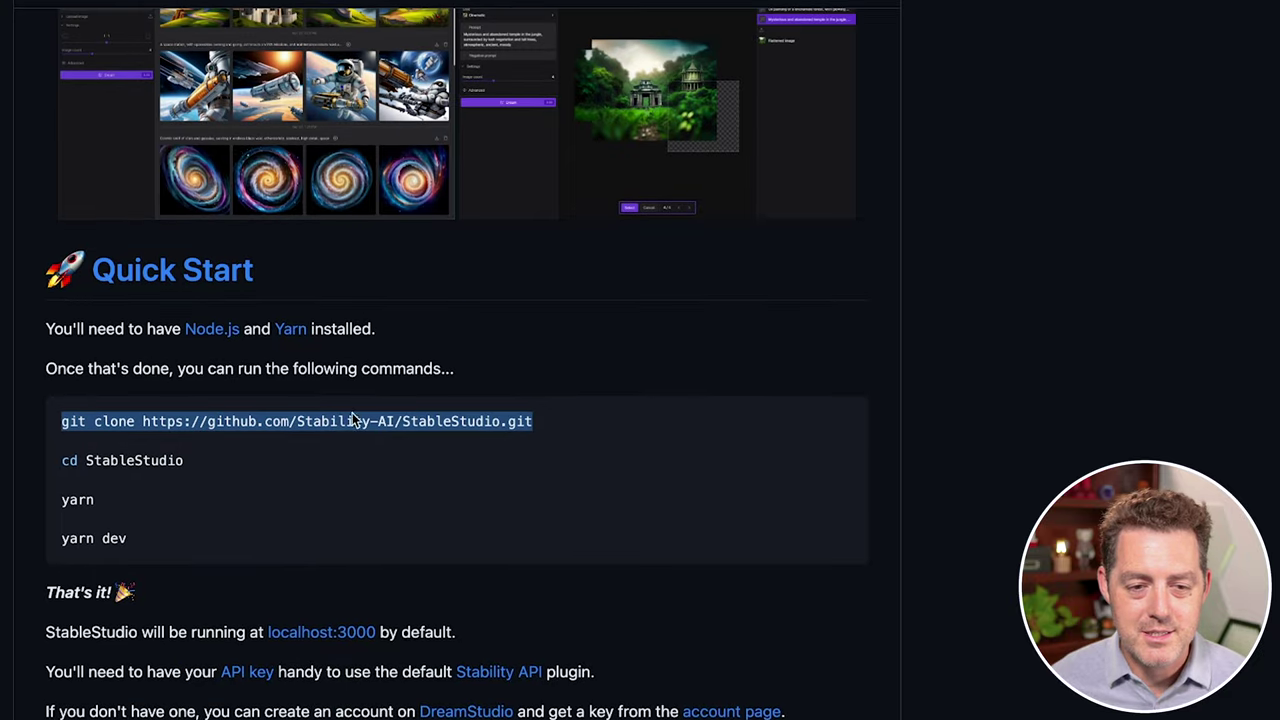
pyautogui.press('super+Tab')
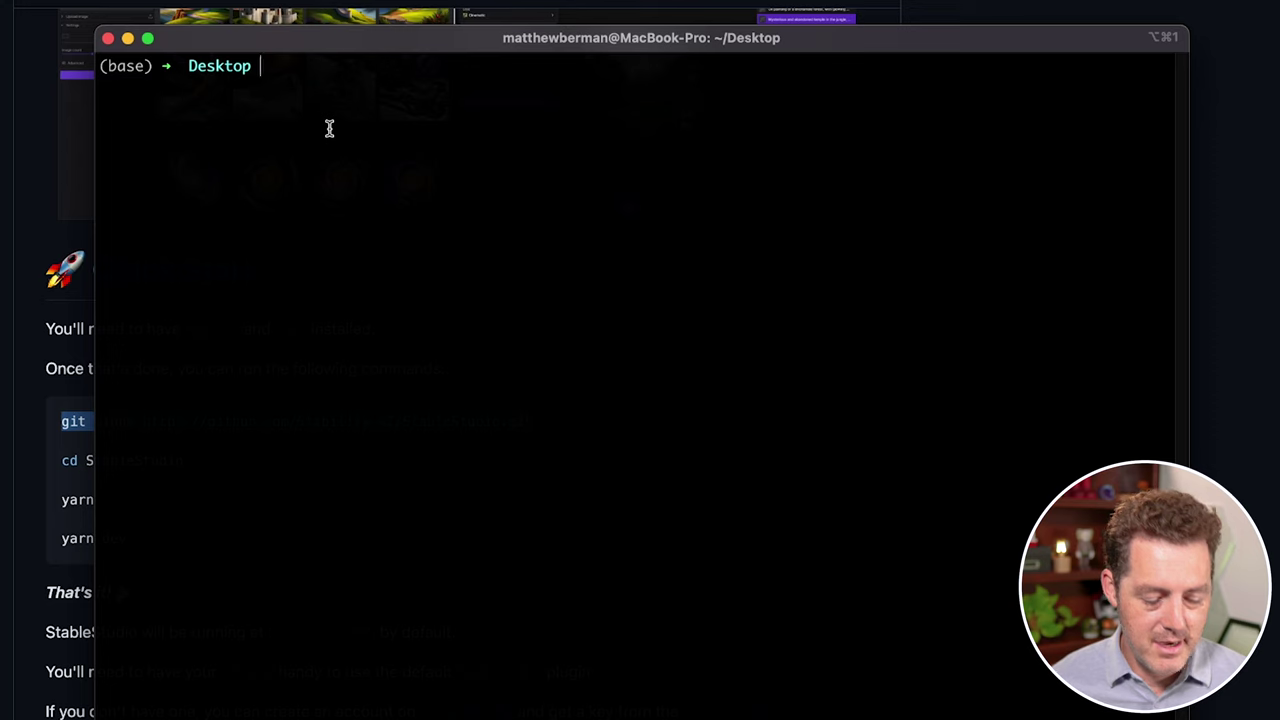
pyautogui.press('super+v')
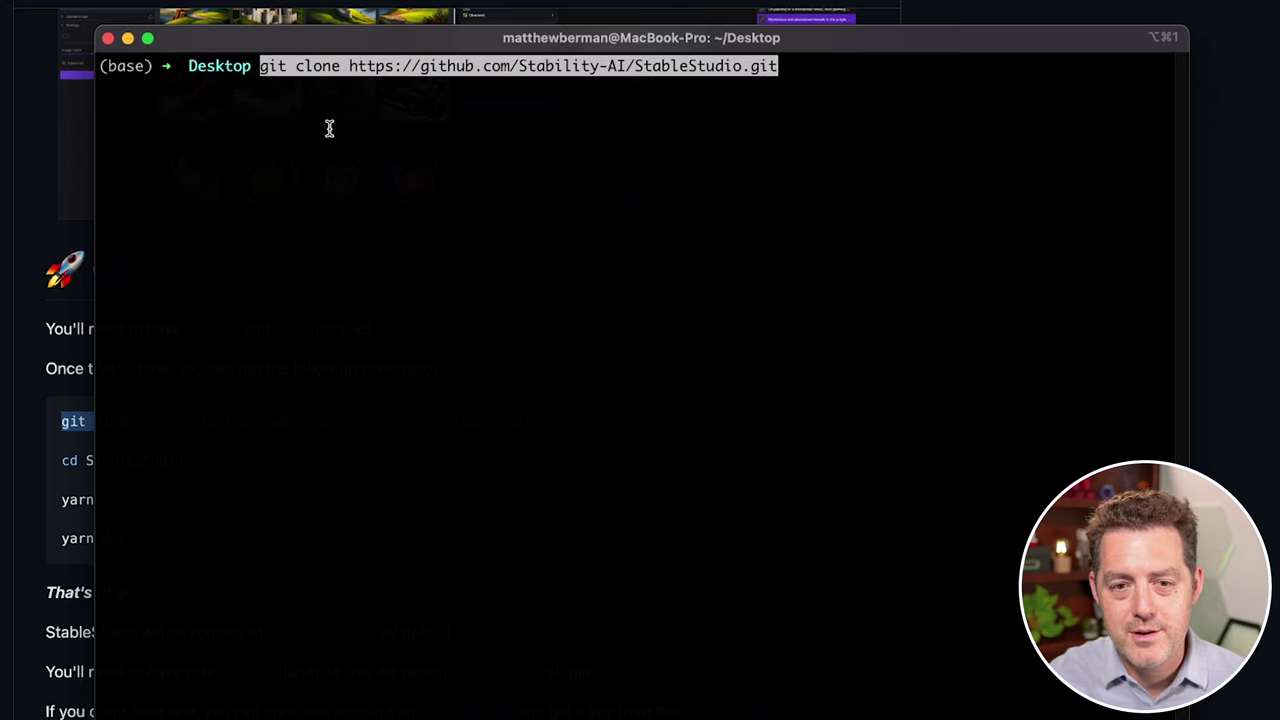
pyautogui.press('Return')
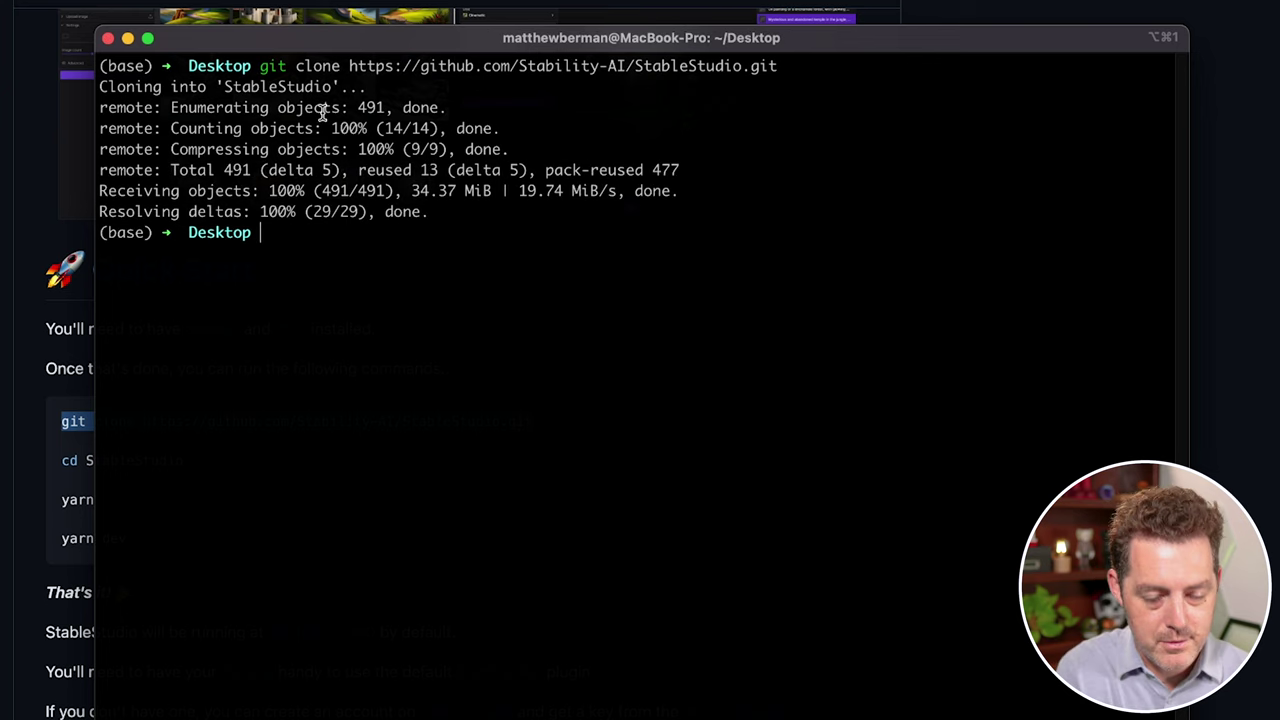
pyautogui.write('cd')
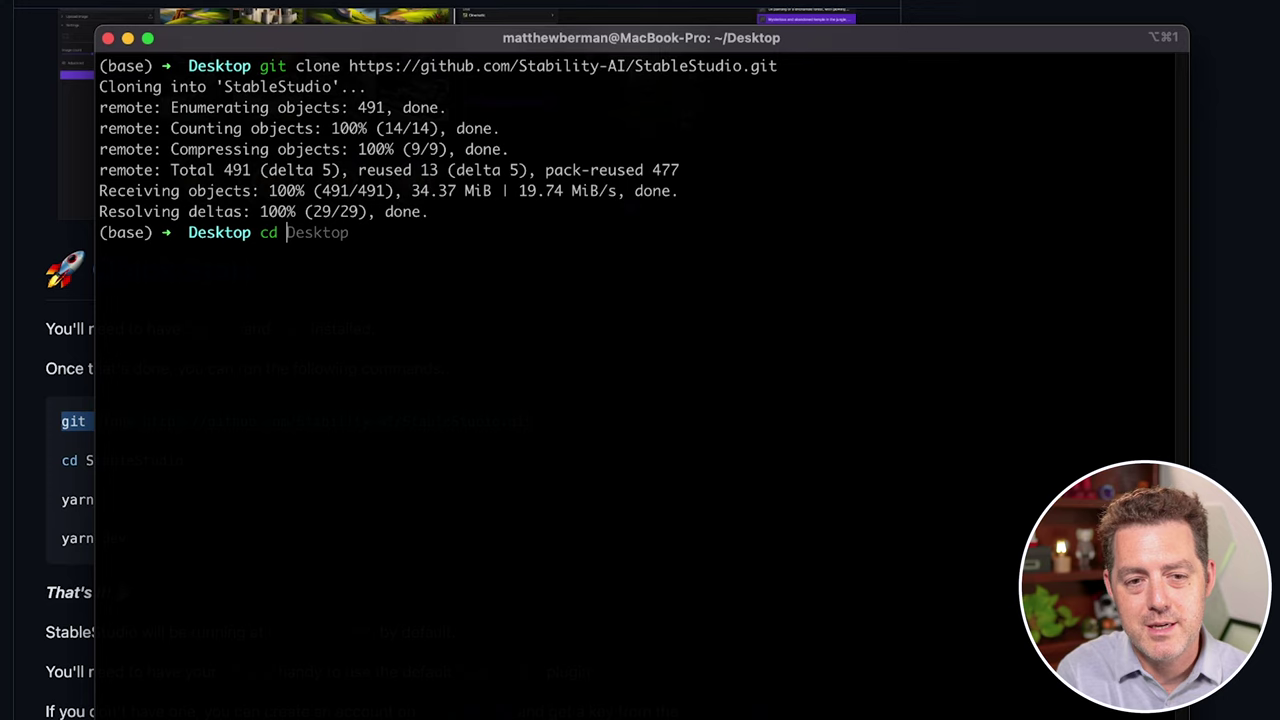
pyautogui.write(' sta')
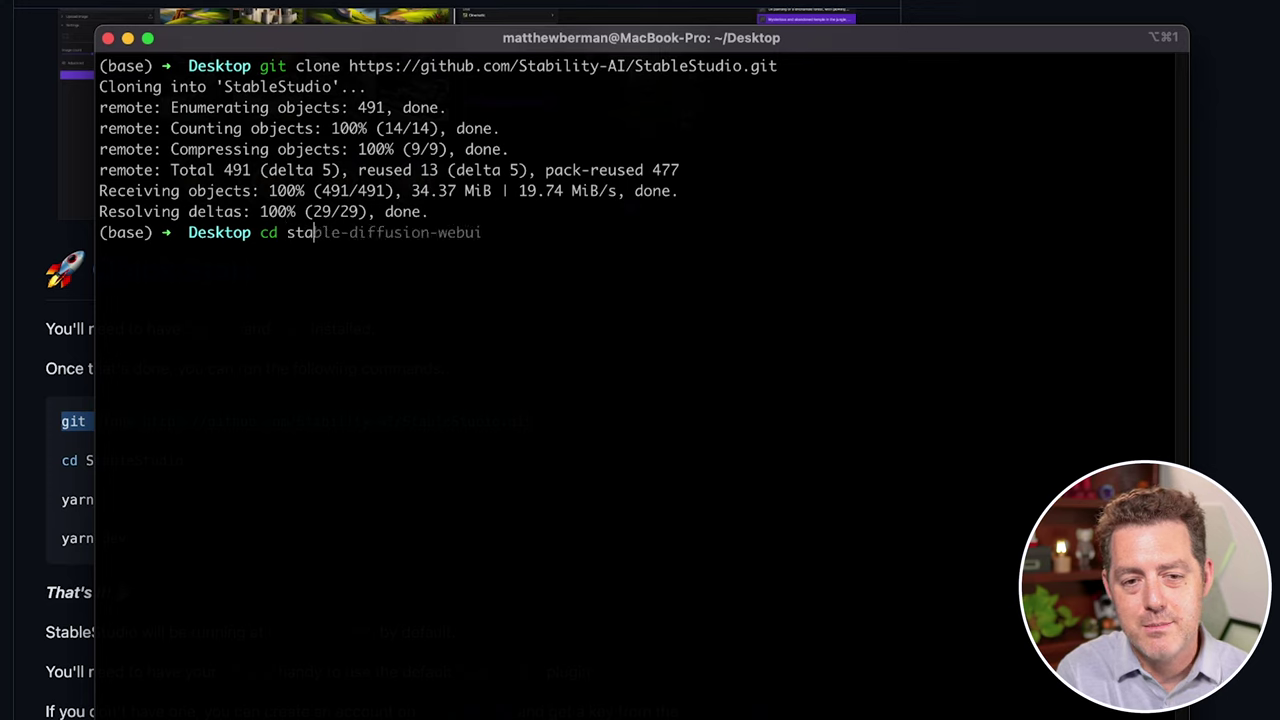
pyautogui.write('blest')
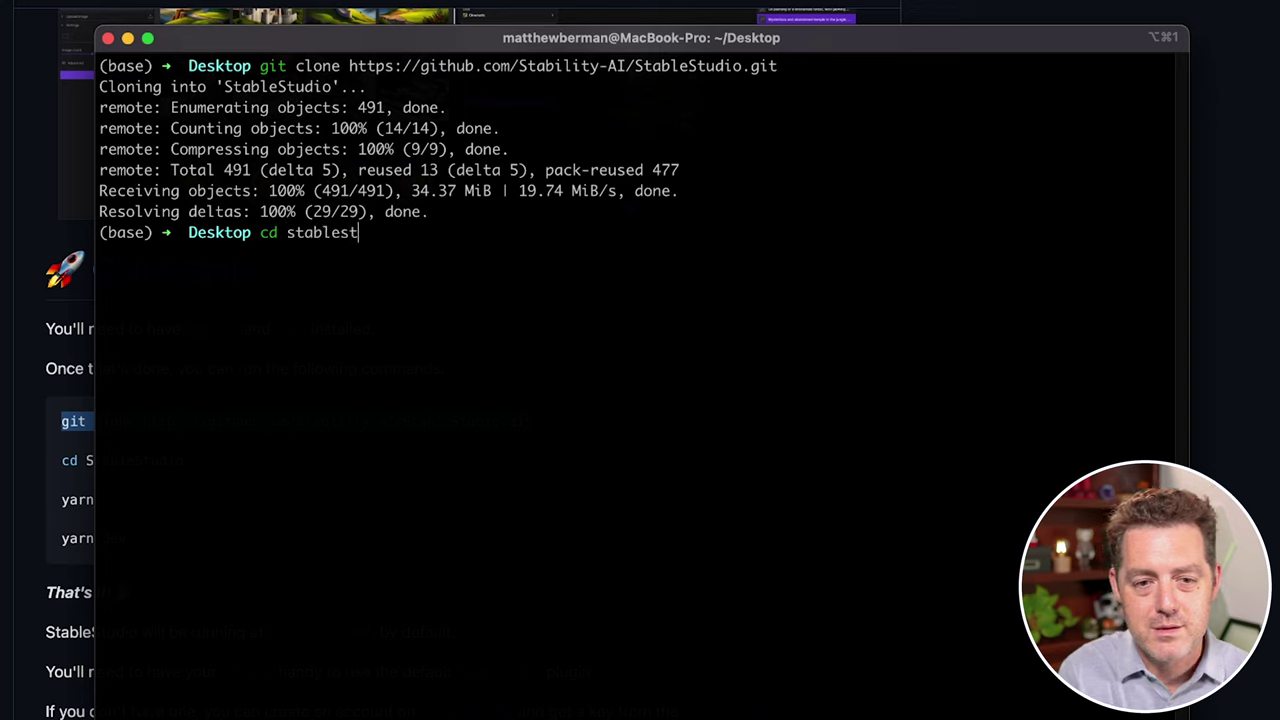
pyautogui.press('Tab')
pyautogui.press('Return')
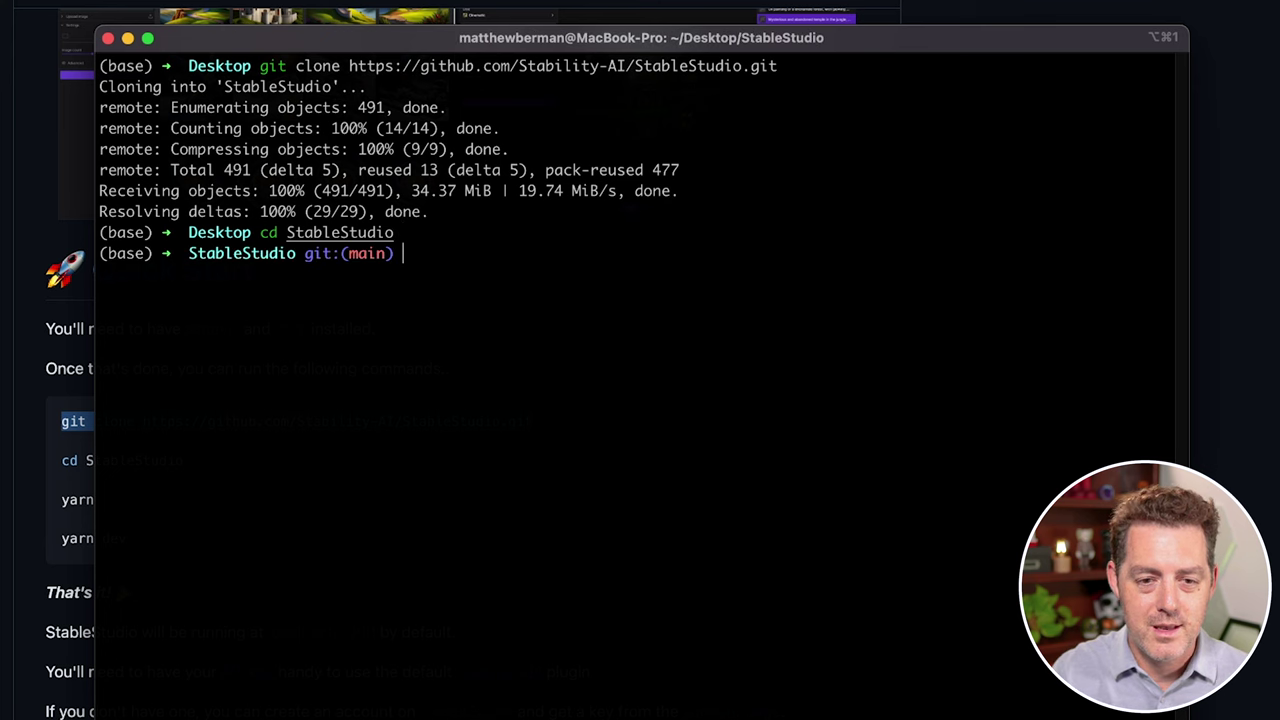
# Step: Copy the yarn command from Quick Start and run it to install dependencies
pyautogui.click(8, 235)
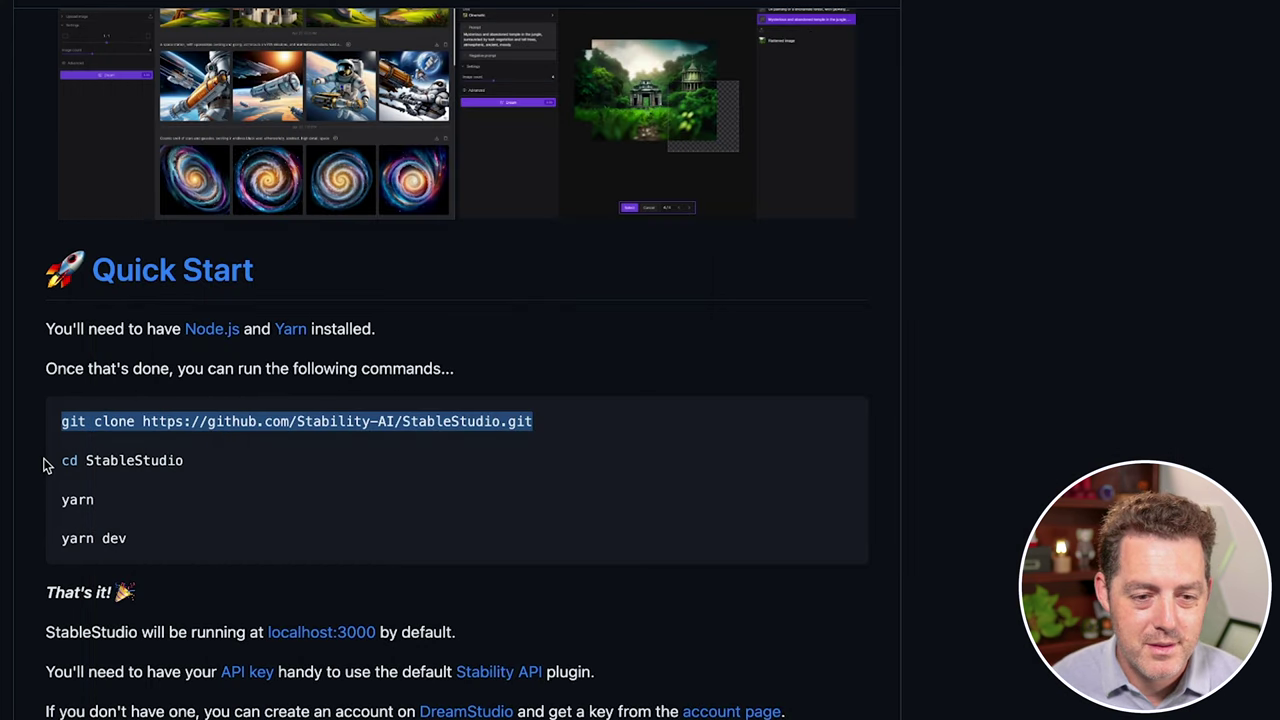
pyautogui.moveTo(136, 512); pyautogui.dragTo(40, 503)
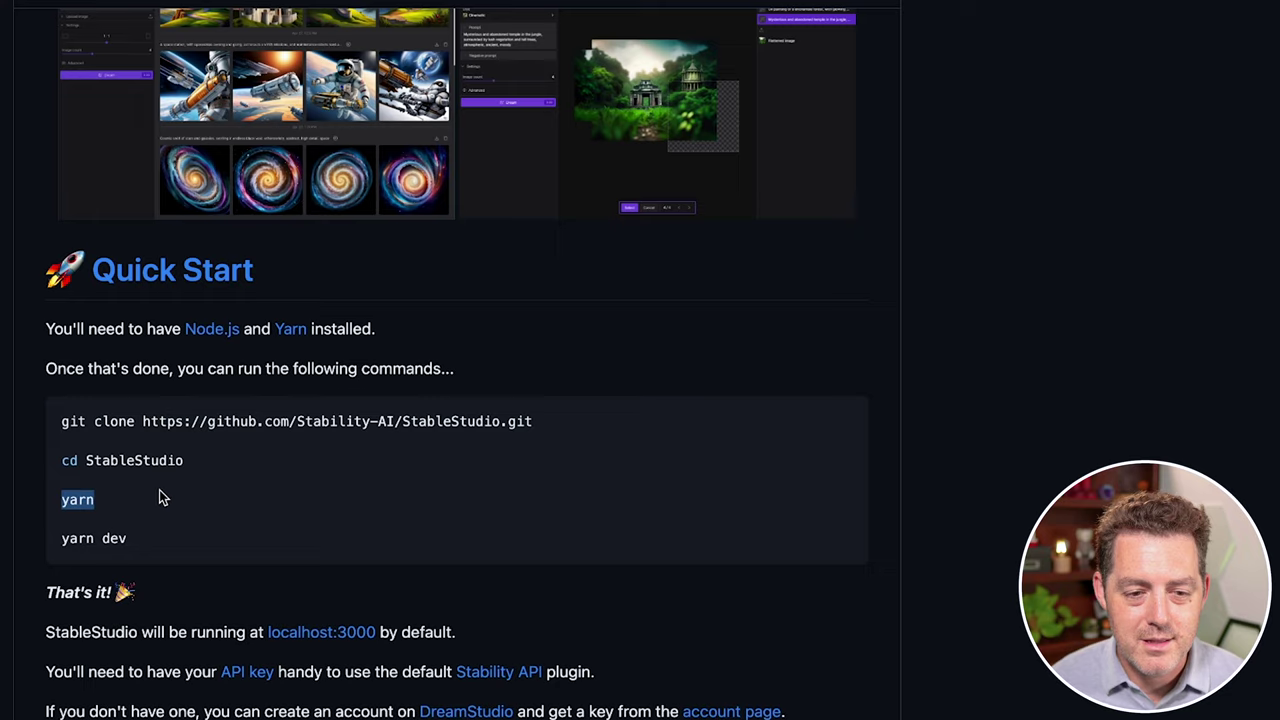
pyautogui.press('super+c')
pyautogui.press('super+Tab')
pyautogui.press('super+v')
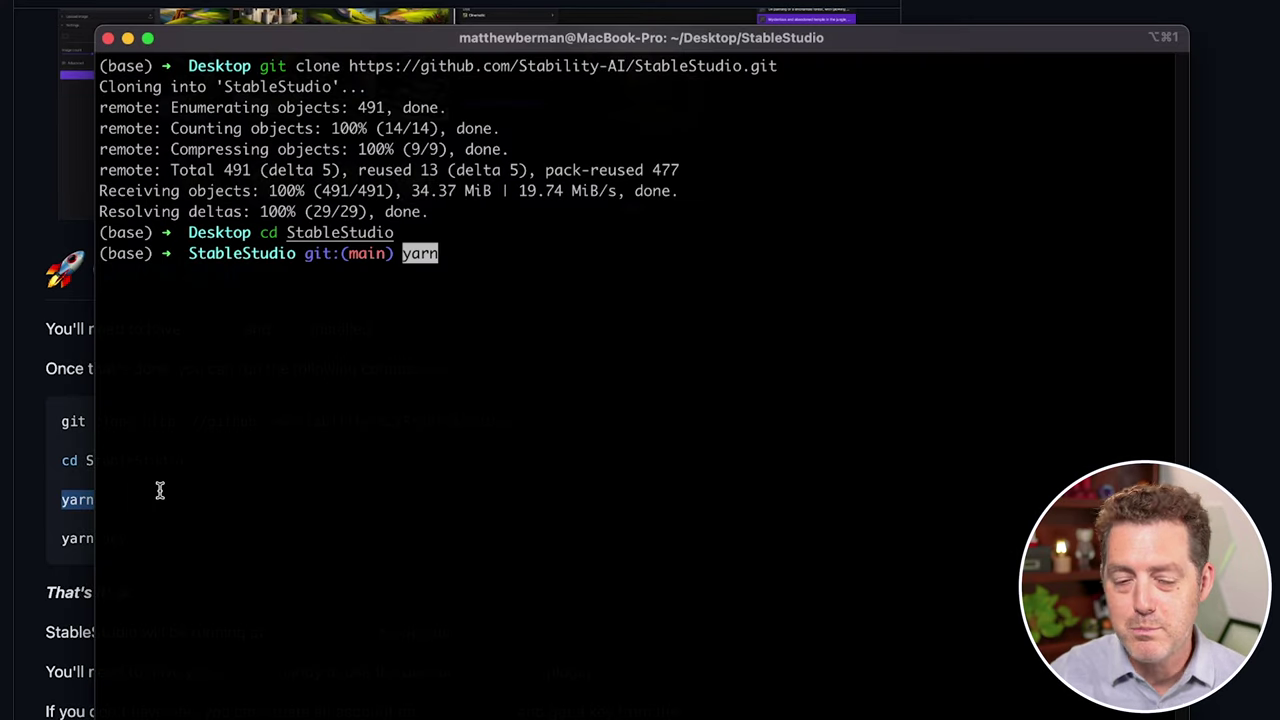
pyautogui.press('Return')
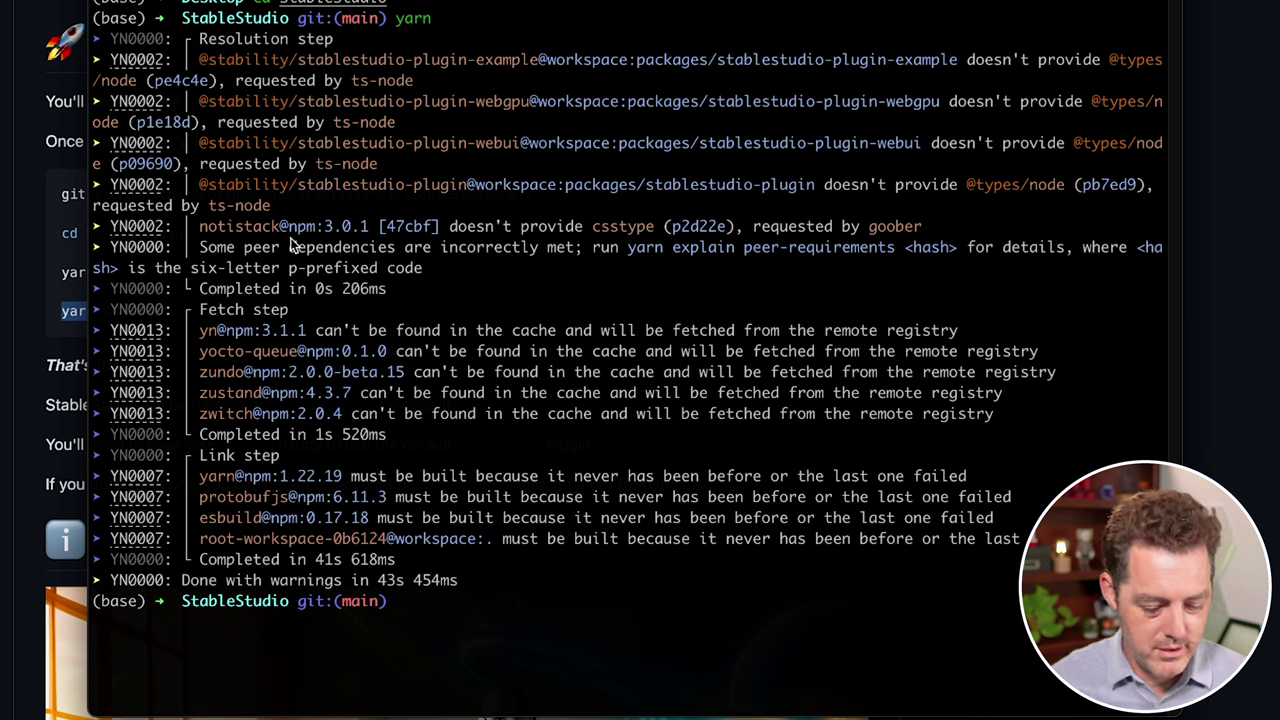
# Step: Run yarn dev to serve StableStudio at localhost:3000, then start a new Chrome tab
pyautogui.press('super+v')
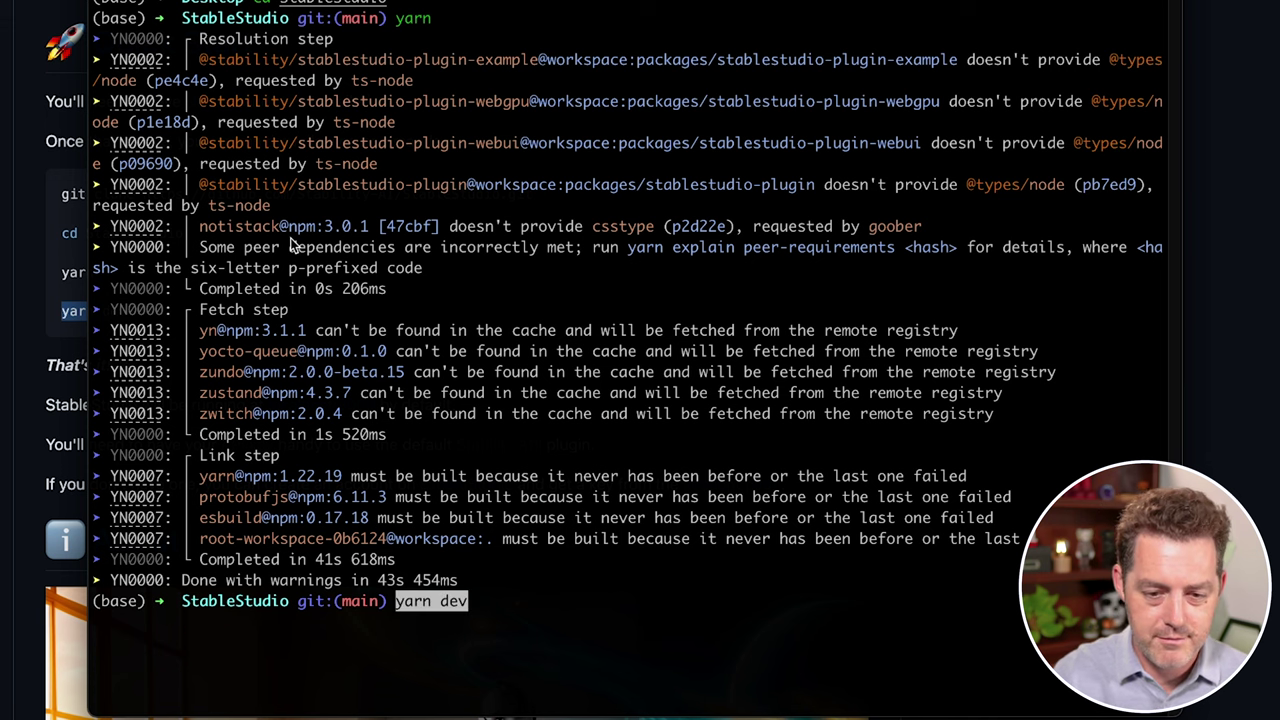
pyautogui.press('Return')
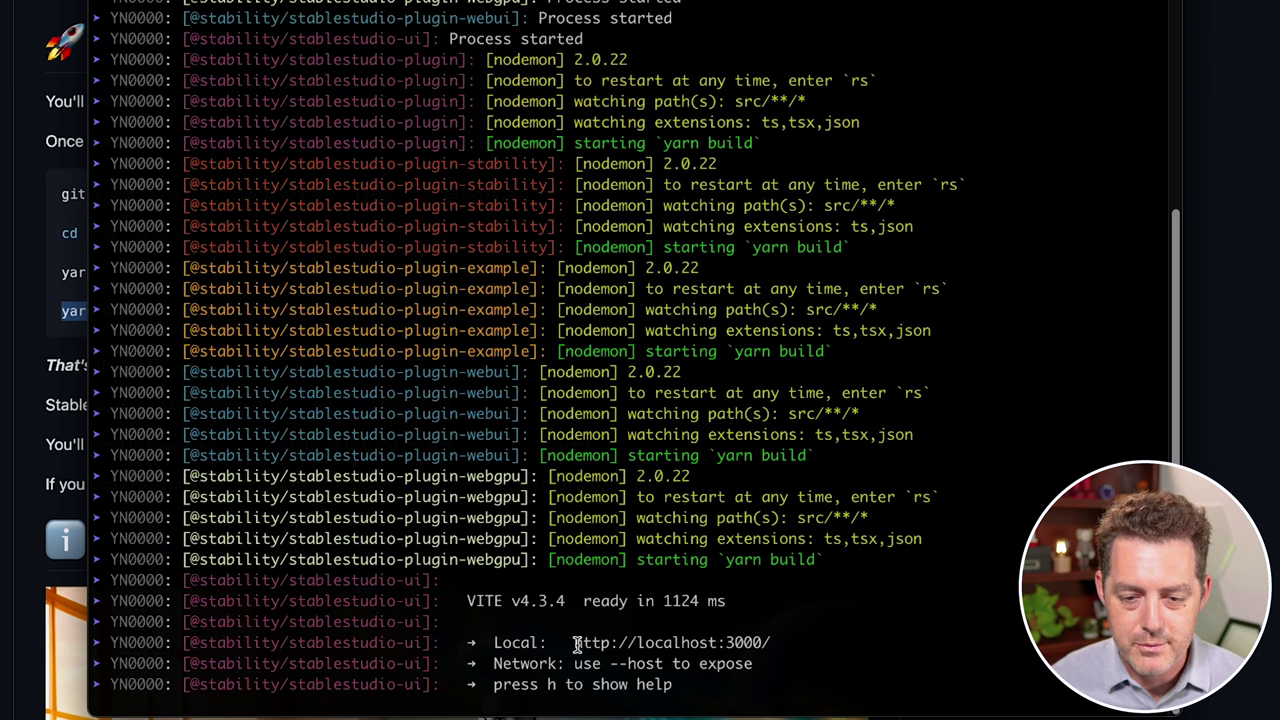
pyautogui.moveTo(575, 643); pyautogui.dragTo(771, 650)
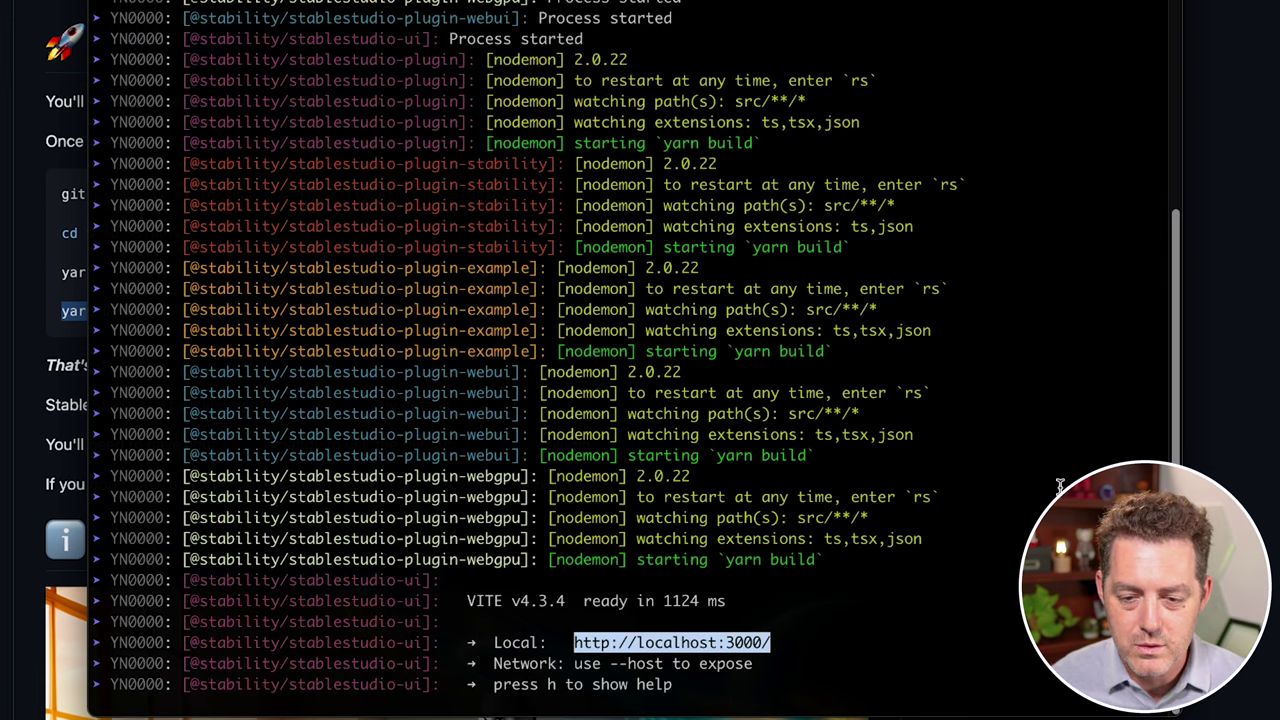
pyautogui.click(1201, 417)
pyautogui.hotkey('ctrl', 't')
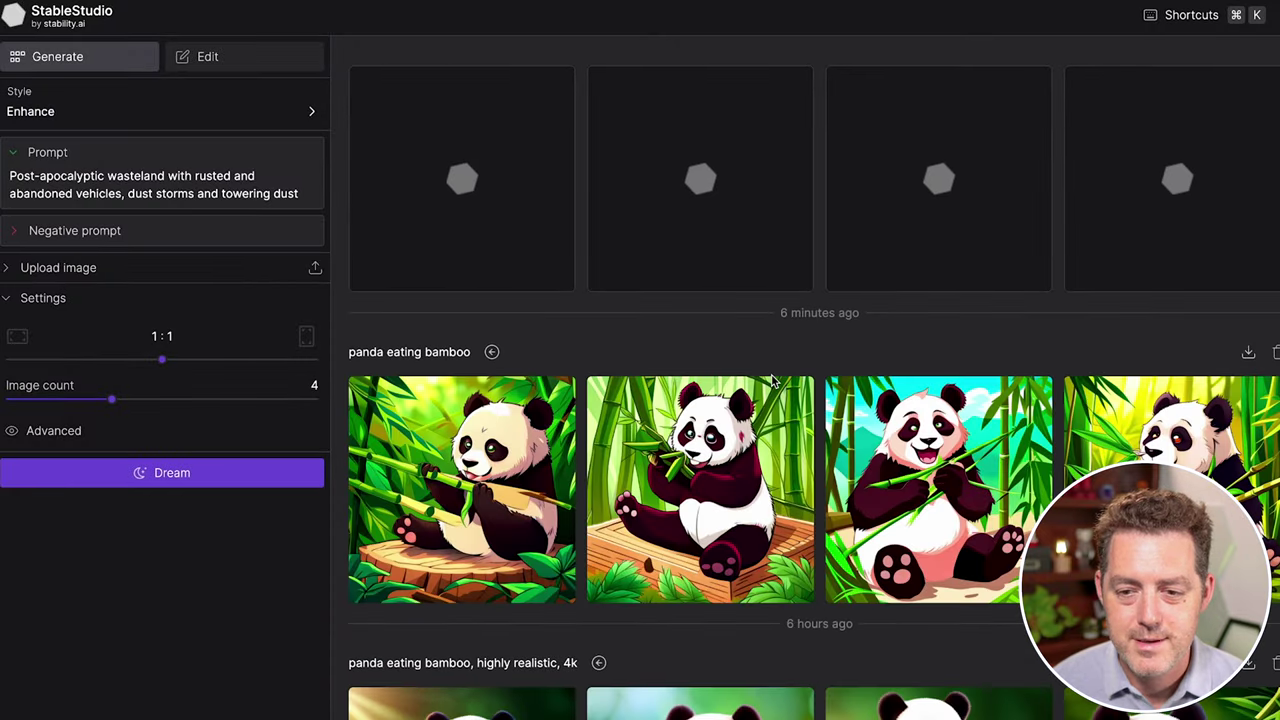
# Step: Scroll down and back up through the gallery of generated images
pyautogui.scroll(-8, 805, 563)
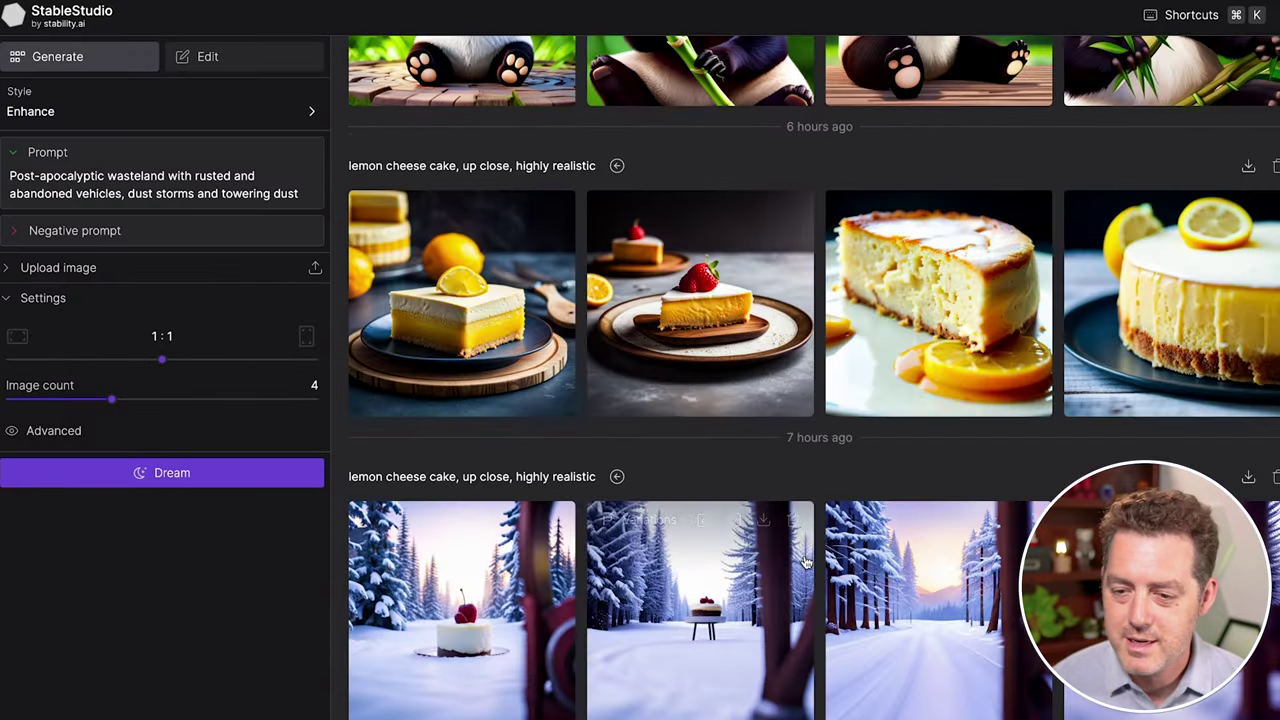
pyautogui.scroll(-5, 805, 563)
pyautogui.scroll(13, 802, 562)
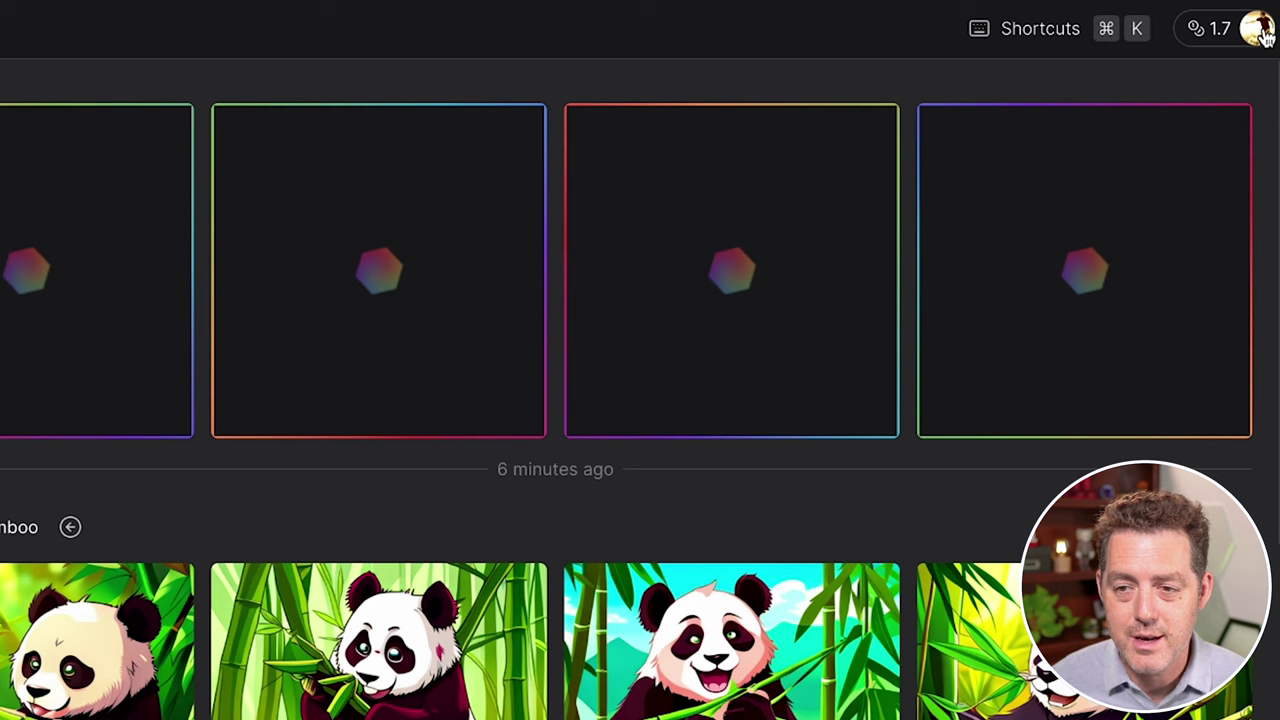
# Step: Add a second API key on the DreamStudio account page and copy a key to the clipboard
pyautogui.click(1265, 33)
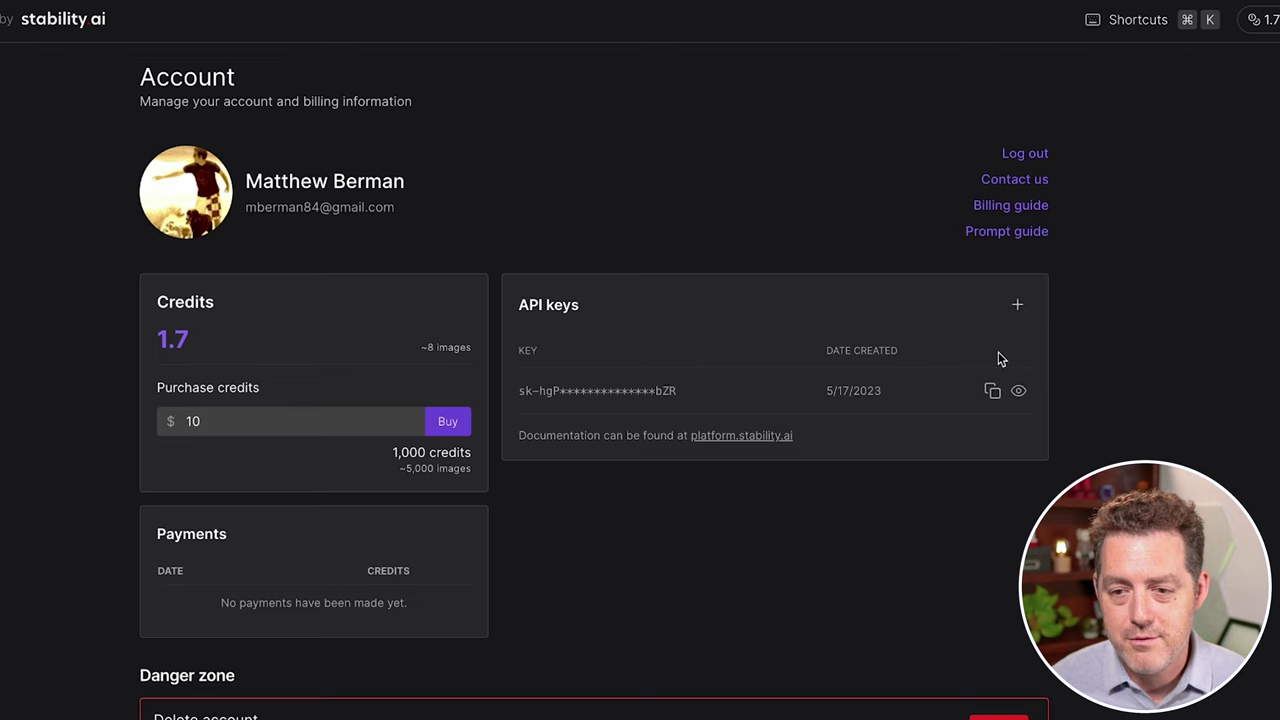
pyautogui.click(1021, 310)
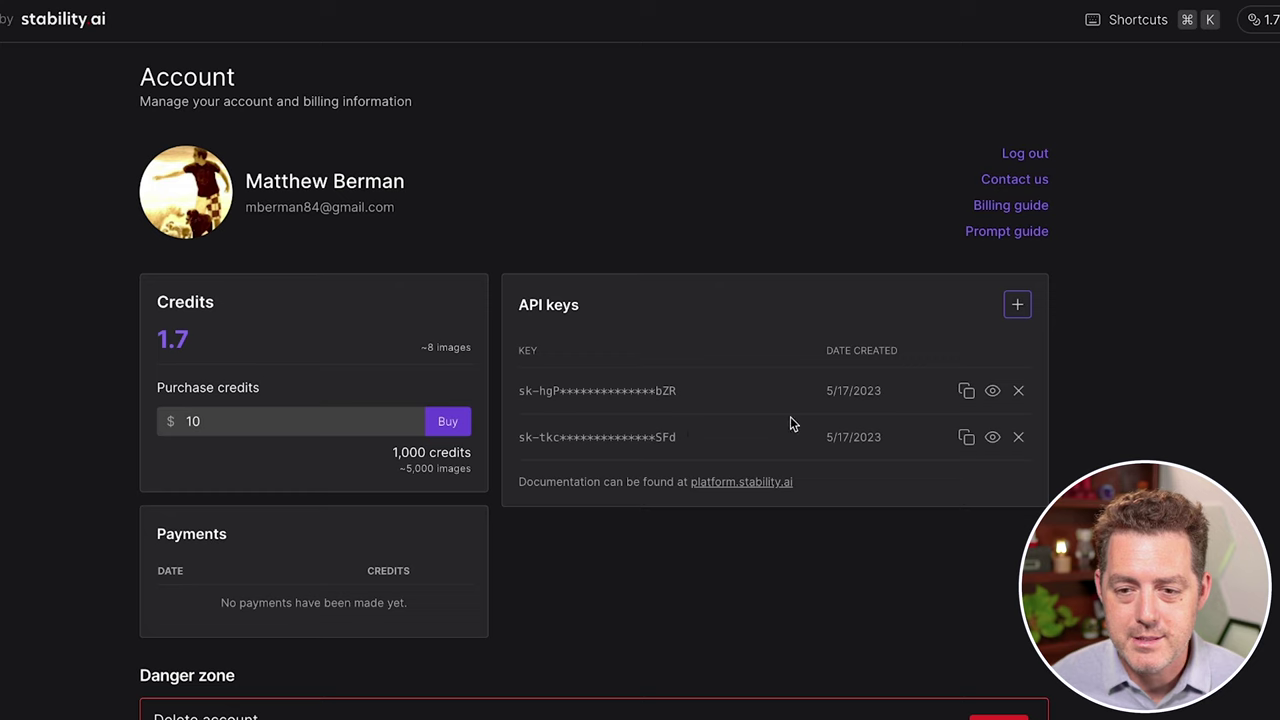
pyautogui.click(966, 390)
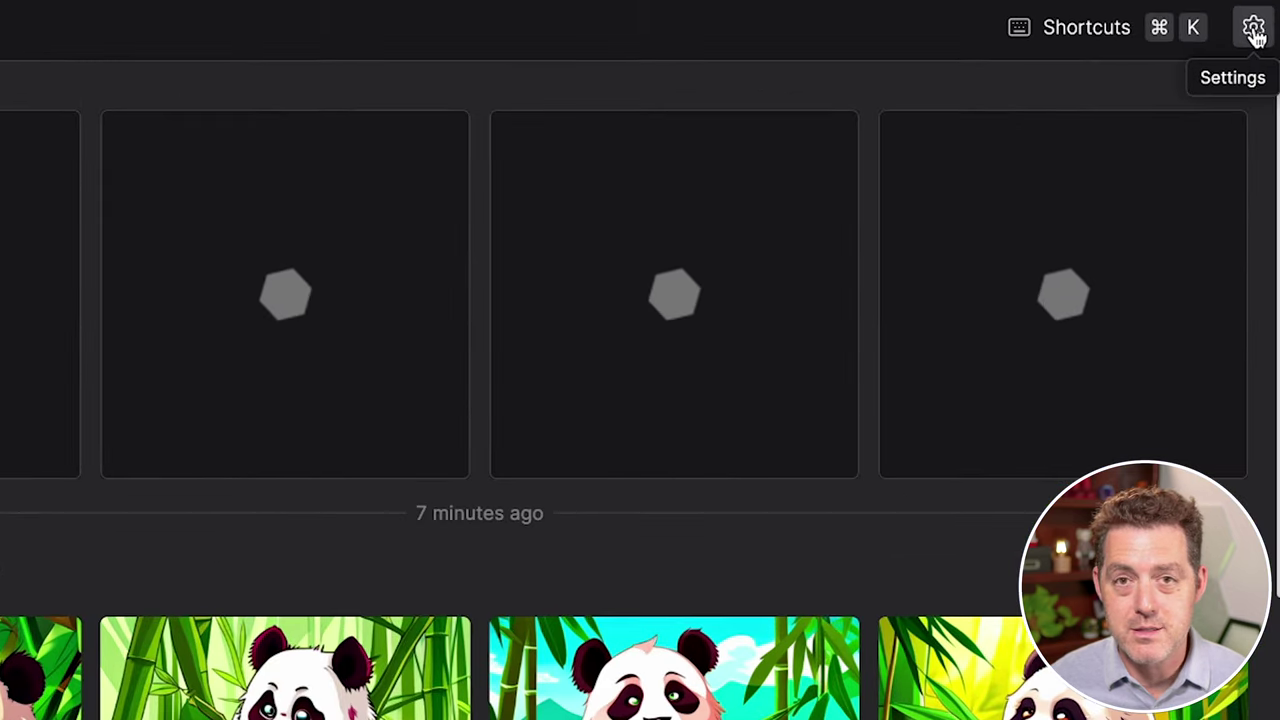
# Step: Go to StableStudio Settings and select the Stability API key field's contents
pyautogui.click(1255, 32)
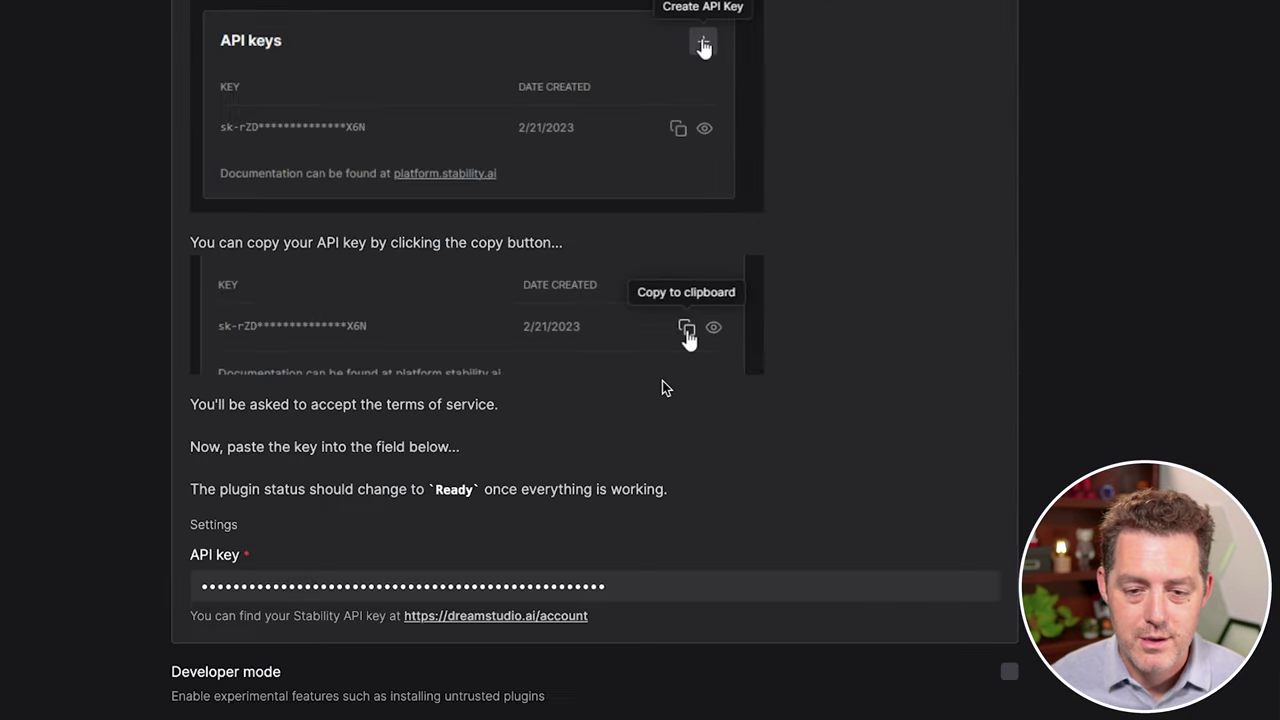
pyautogui.tripleClick(643, 591)
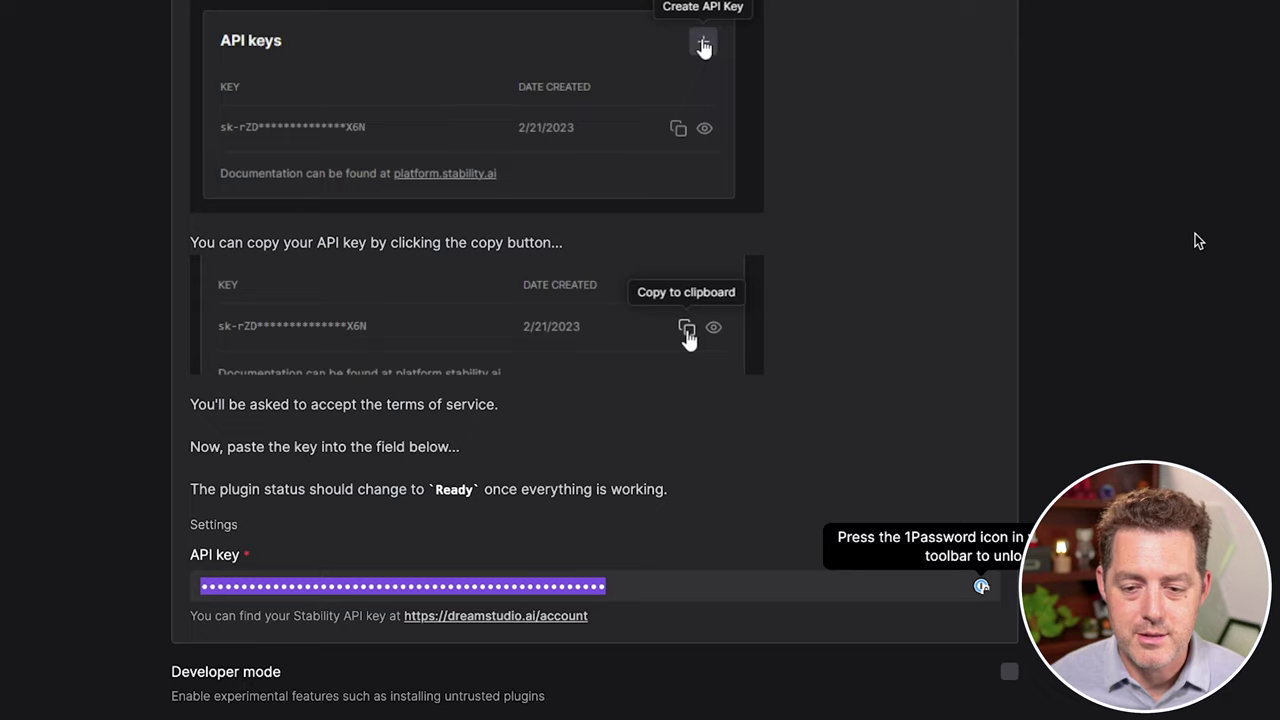